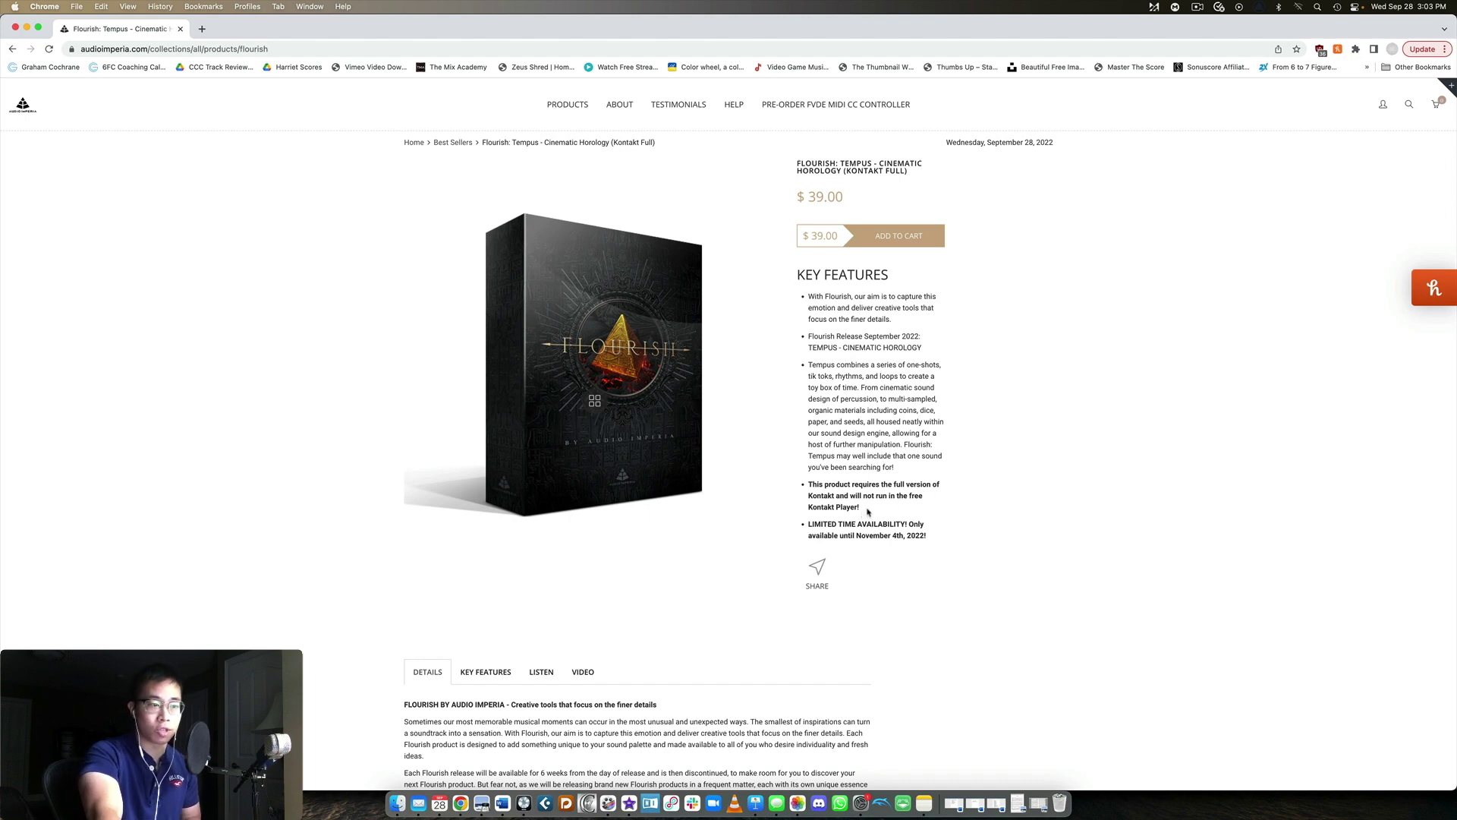
Step: Read through the Flourish: Tempus product page, including its details, articulation categories and audio examples
scroll(999, 393, "down", 5)
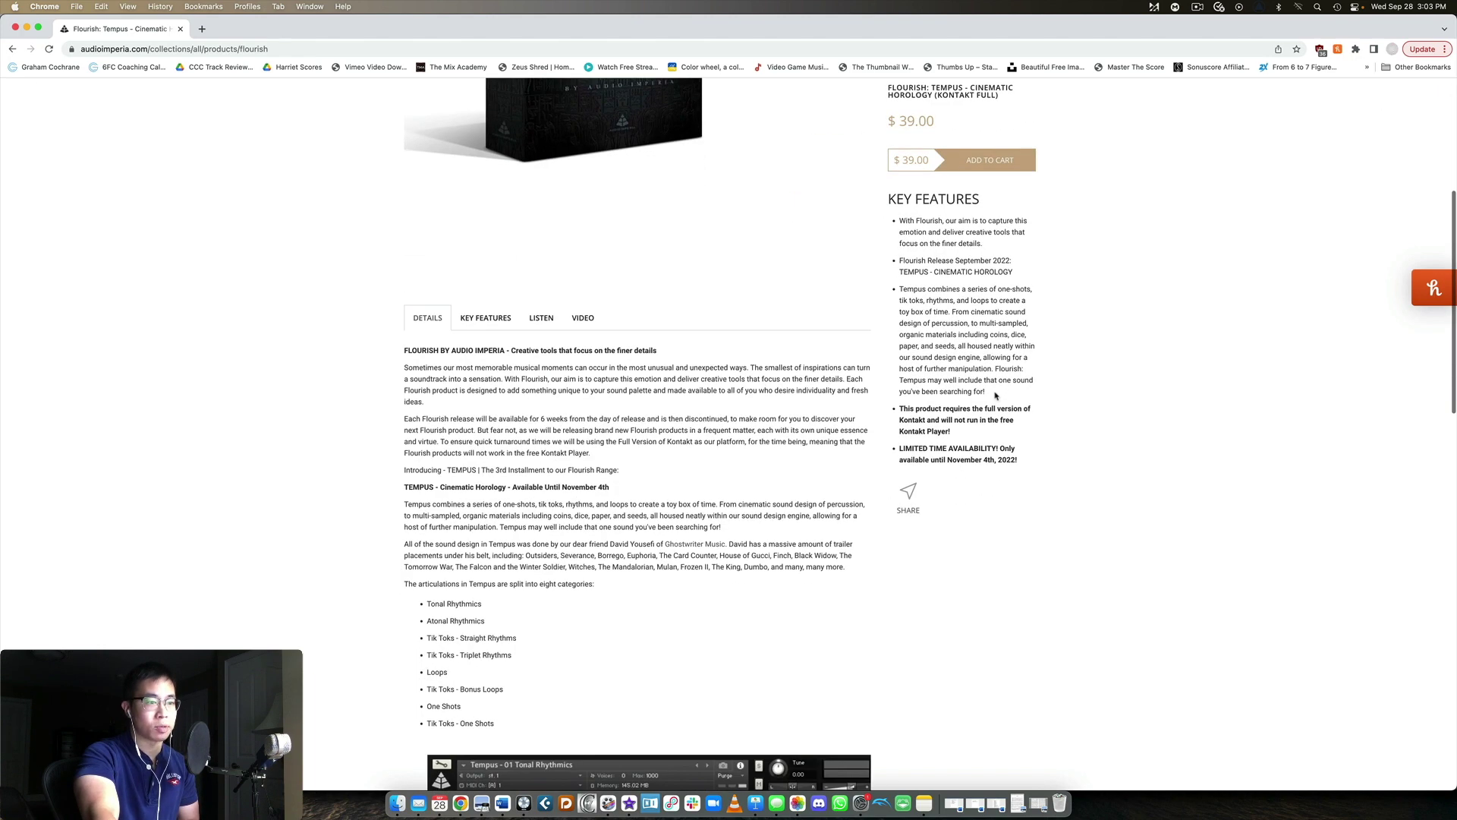
scroll(998, 394, "down", 15)
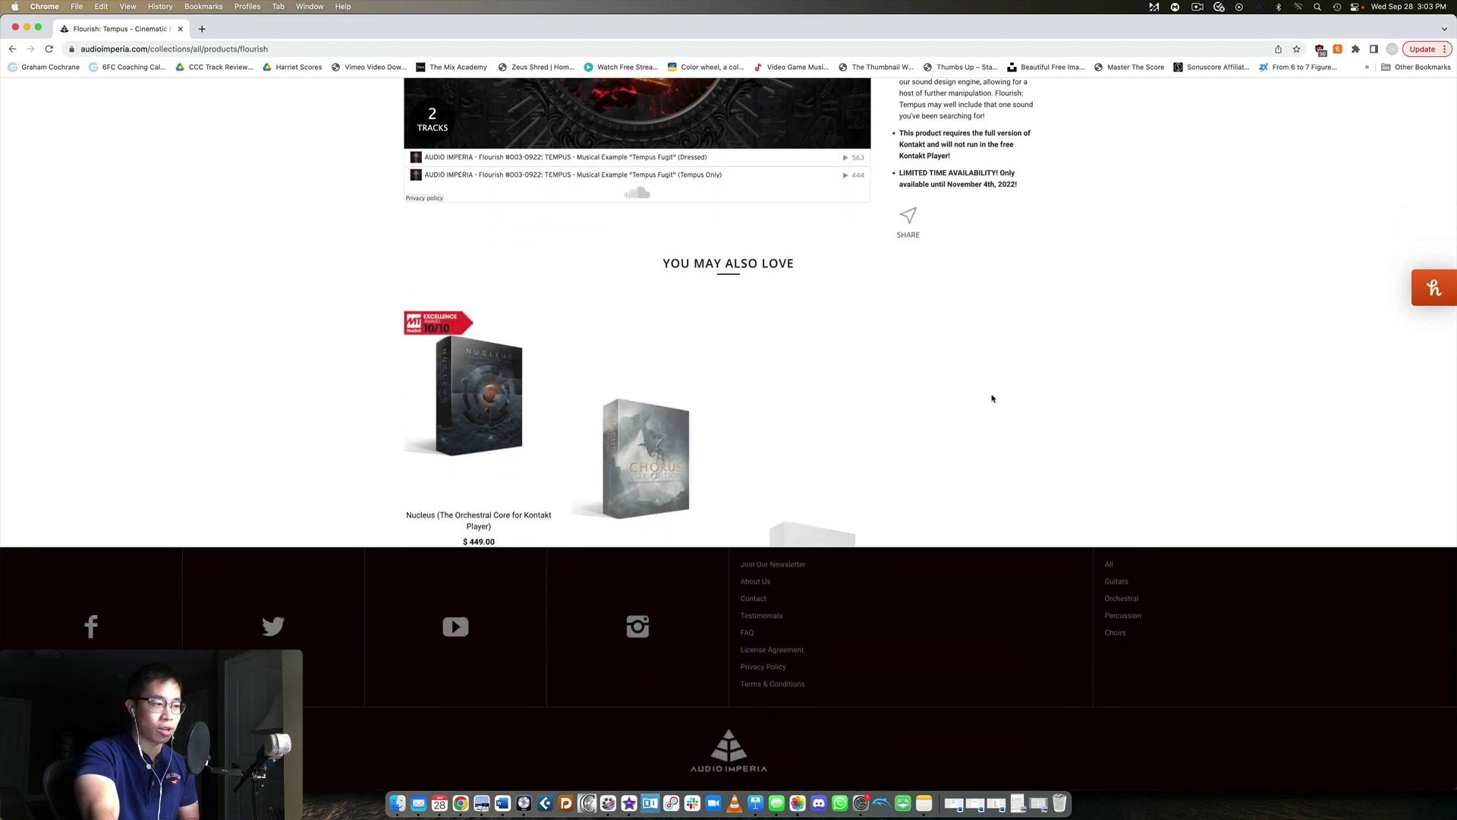
scroll(992, 397, "up", 20)
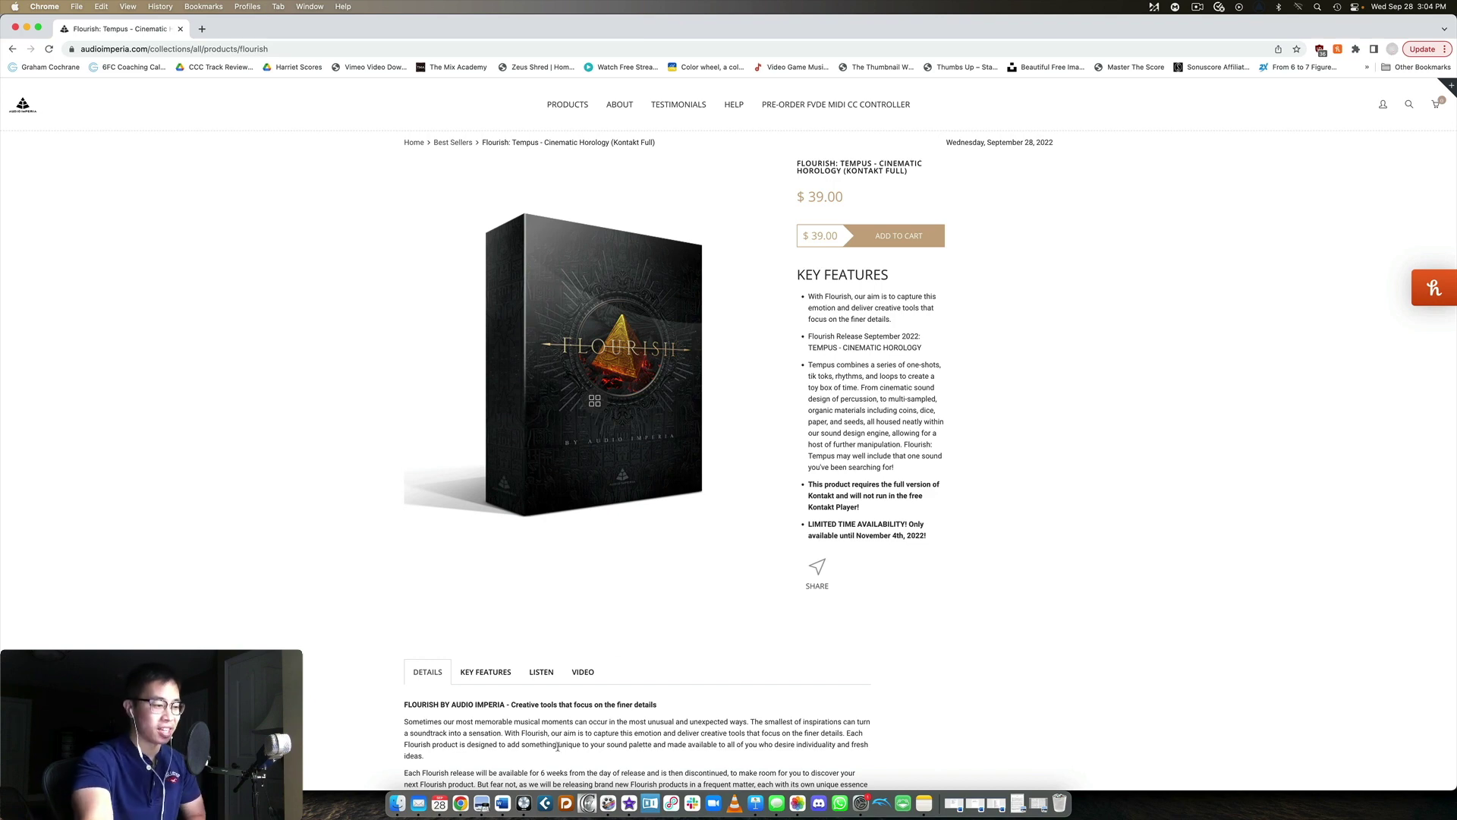
Step: Switch to Logic Pro and reposition the Kontakt window that holds the Tempus instruments
left_click(545, 803)
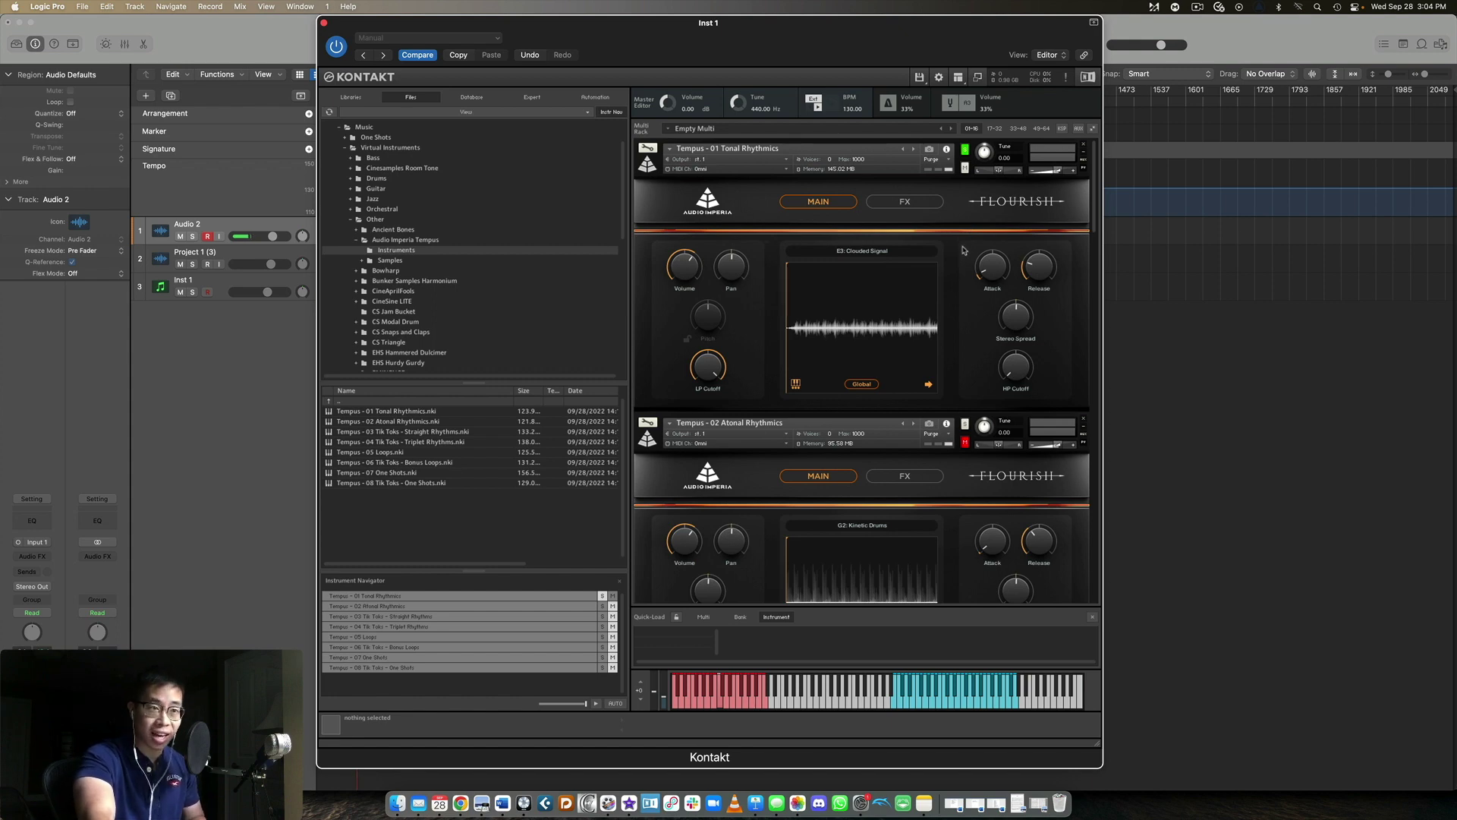
left_click_drag(822, 57, 786, 37)
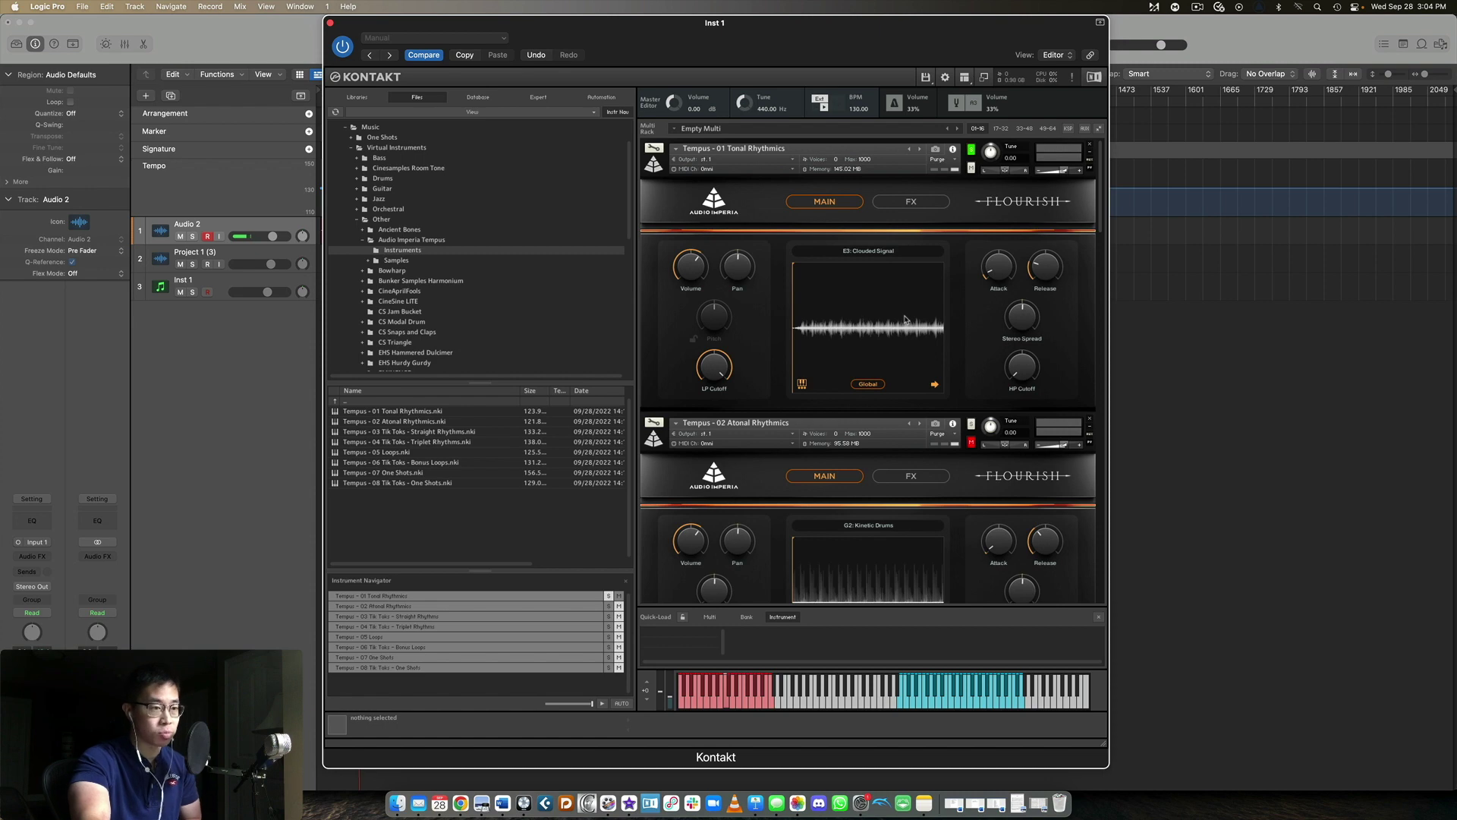
scroll(905, 319, "down", 3)
scroll(880, 329, "up", 3)
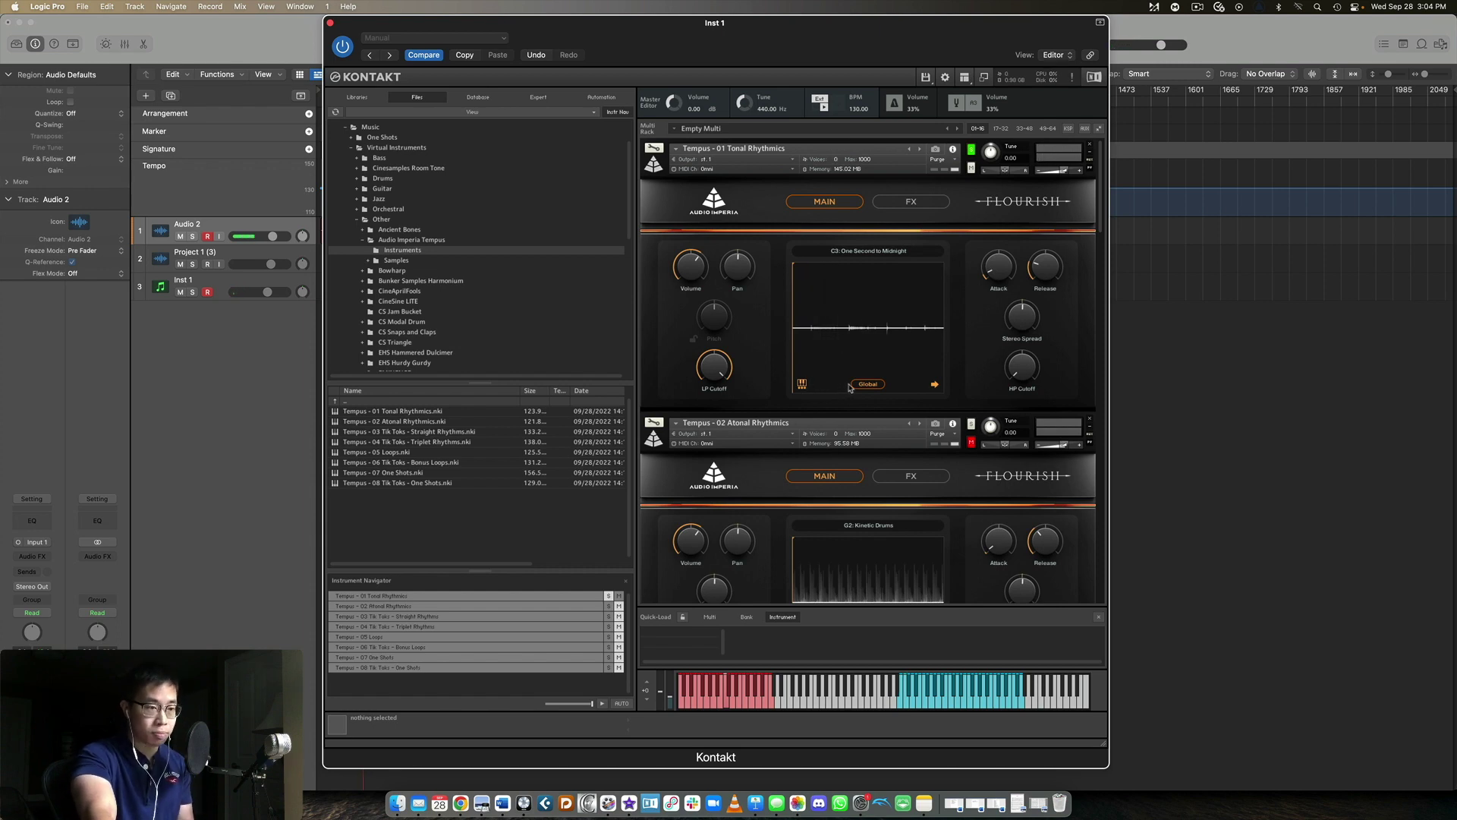
Step: Audition the Countdown and Maze Runner sounds in Tempus - 01 Tonal Rhythmics, trying the single-sound keyboard mapping on Maze Runner
key("g")
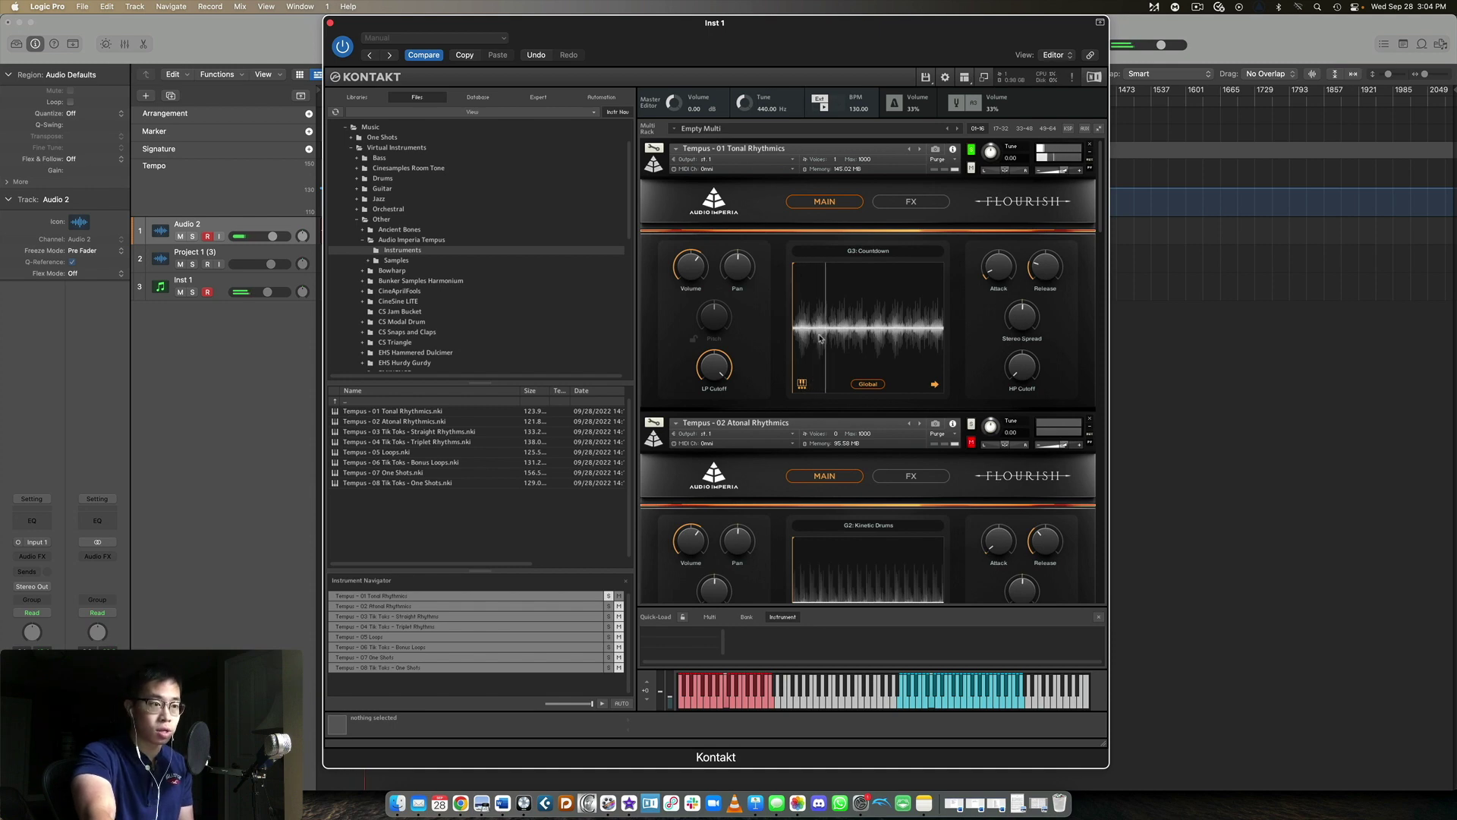
key("k")
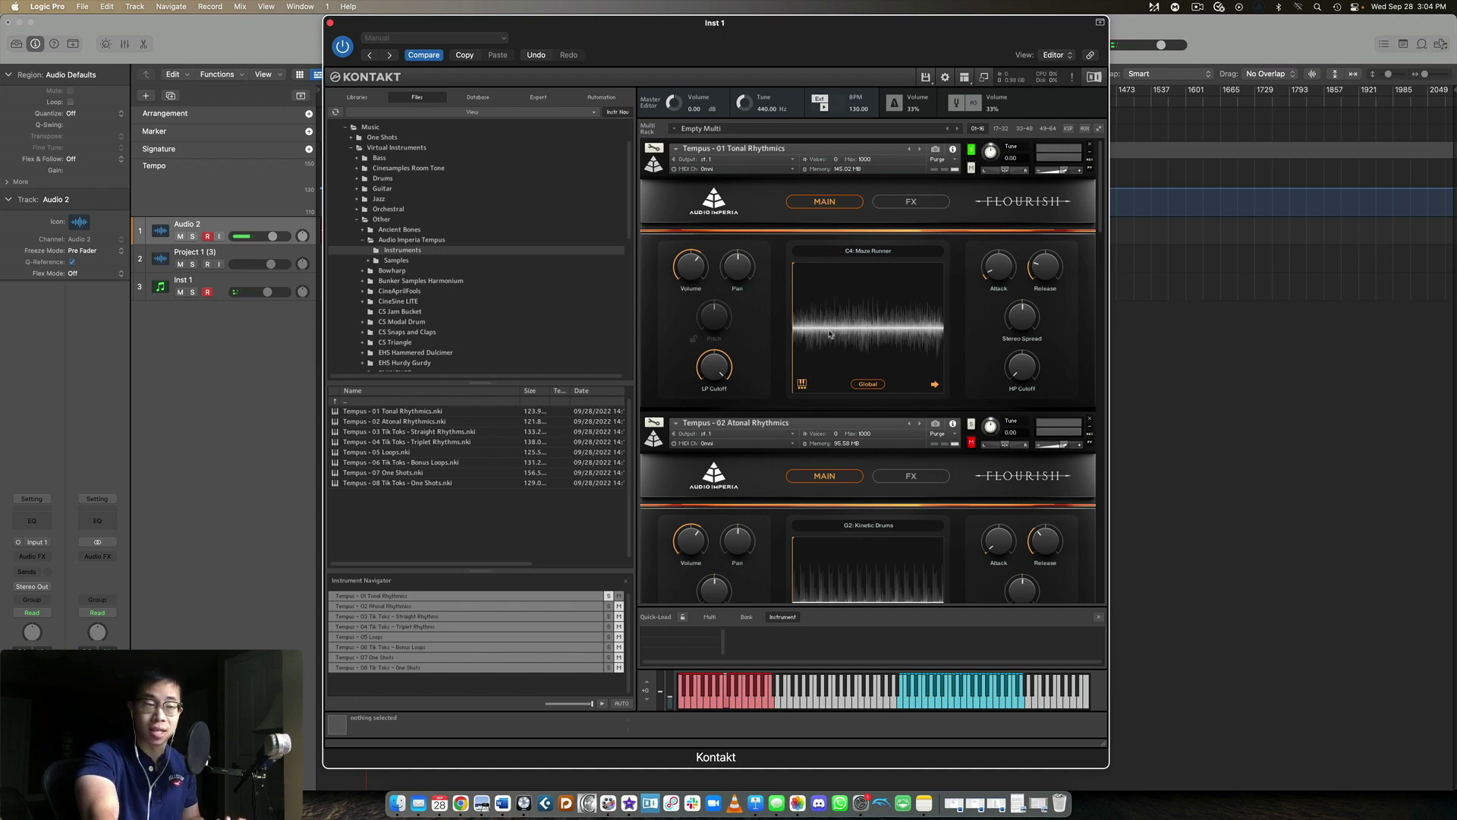
left_click(802, 384)
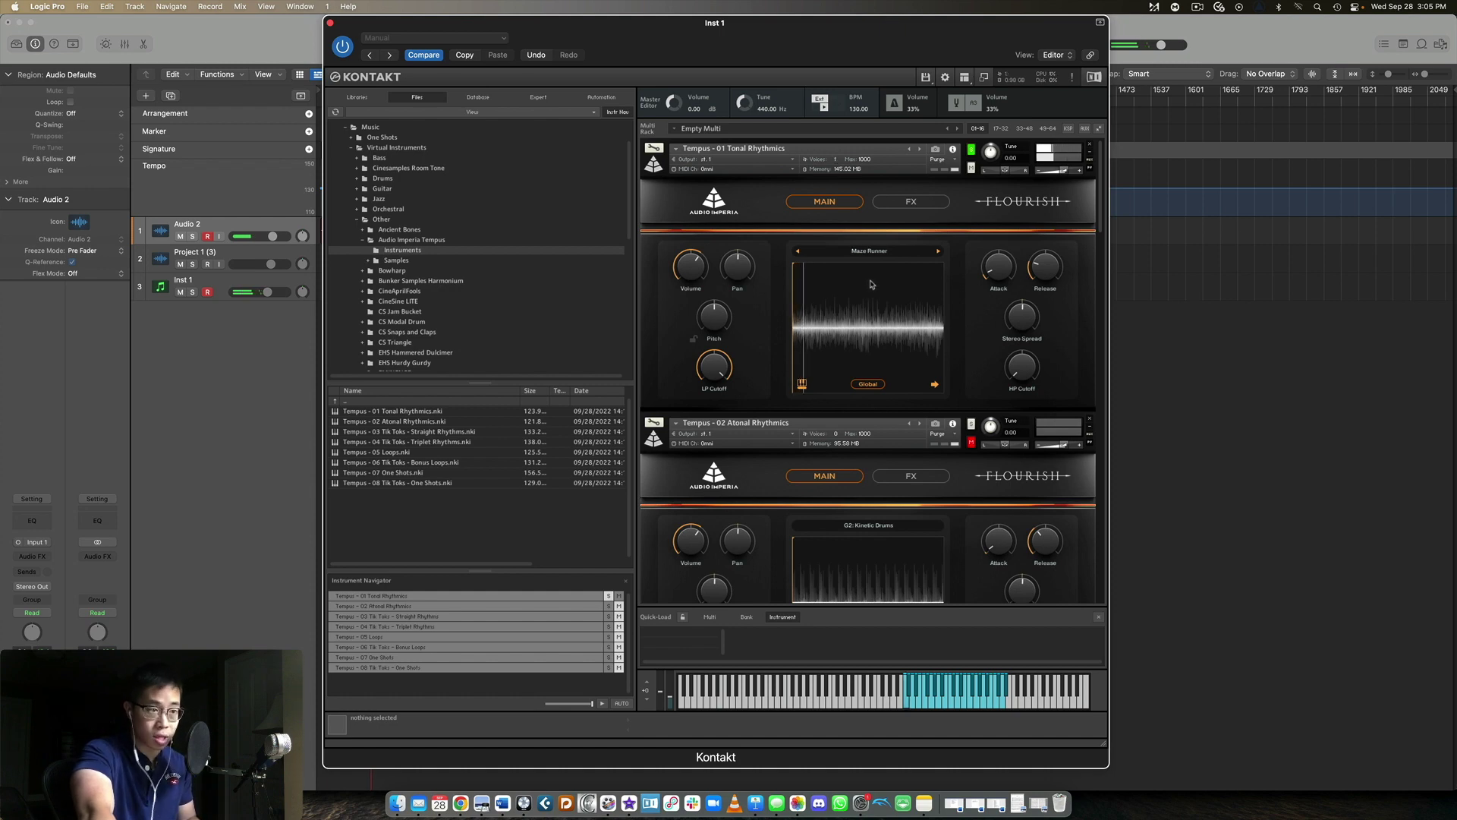
left_click(803, 384)
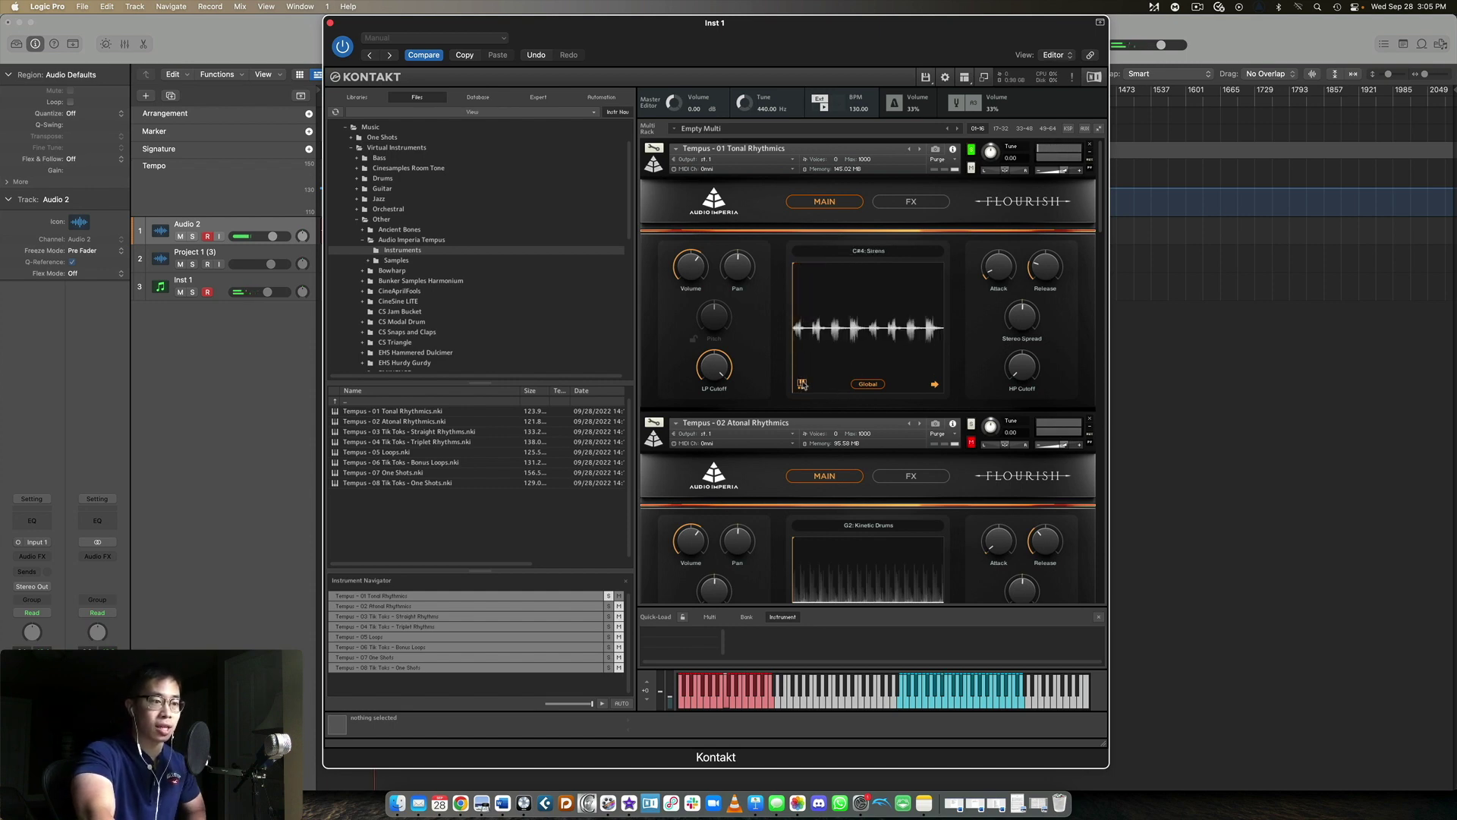
Step: Map the Sirens sound alone across the keyboard in Tonal Rhythmics and view the list of selectable sounds
left_click(803, 384)
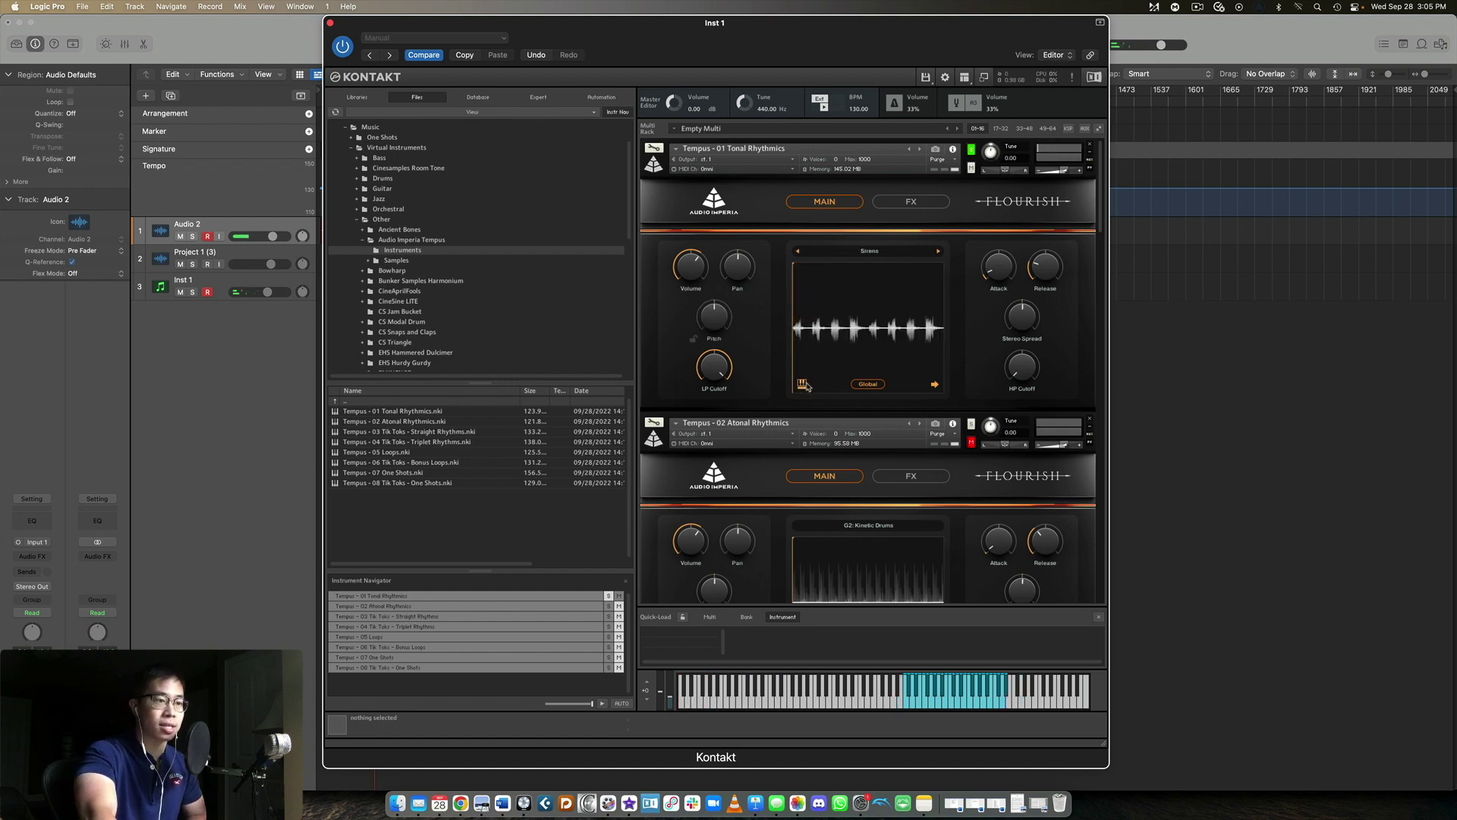
left_click(857, 252)
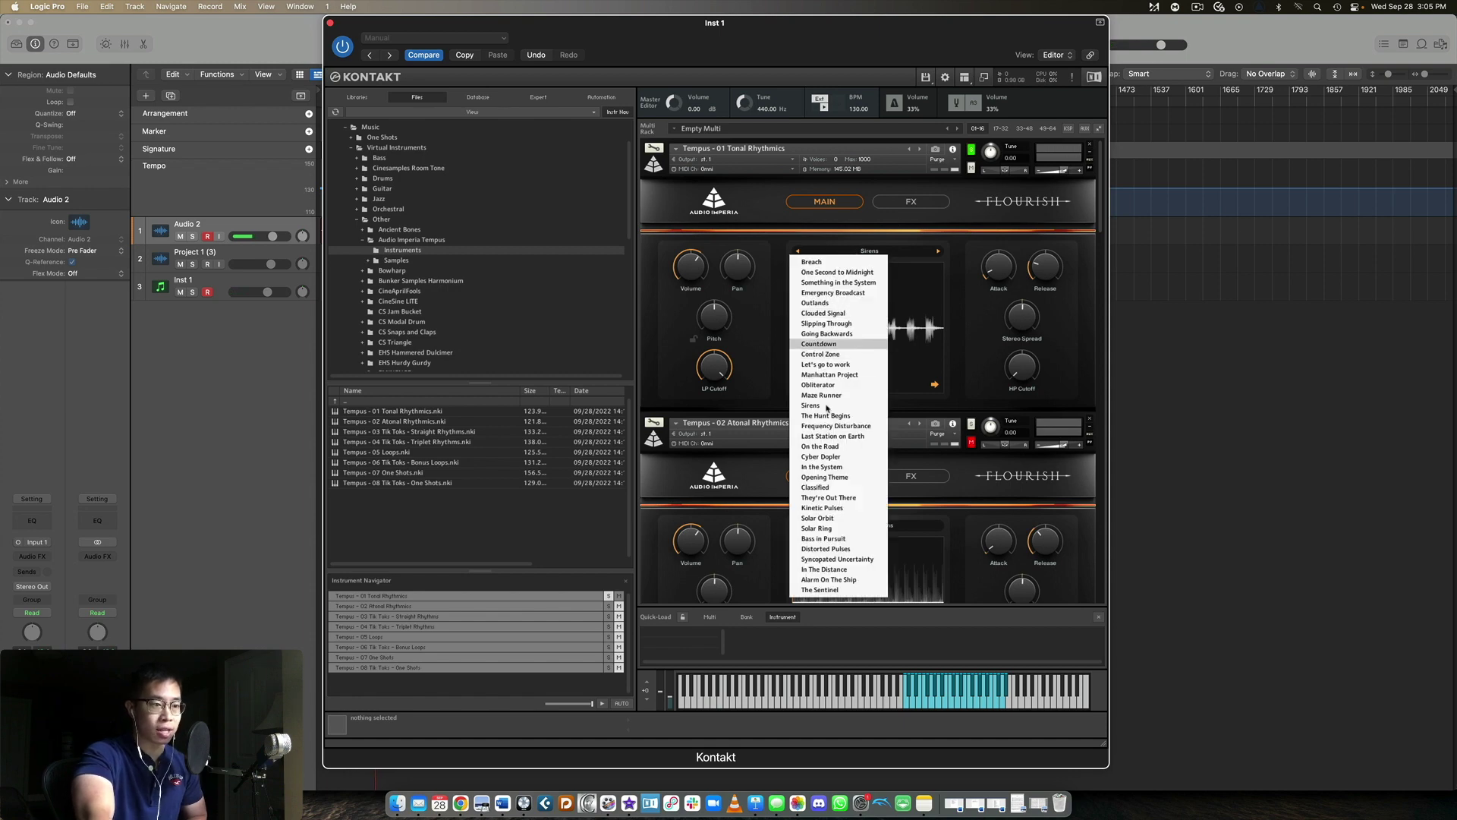
left_click(940, 296)
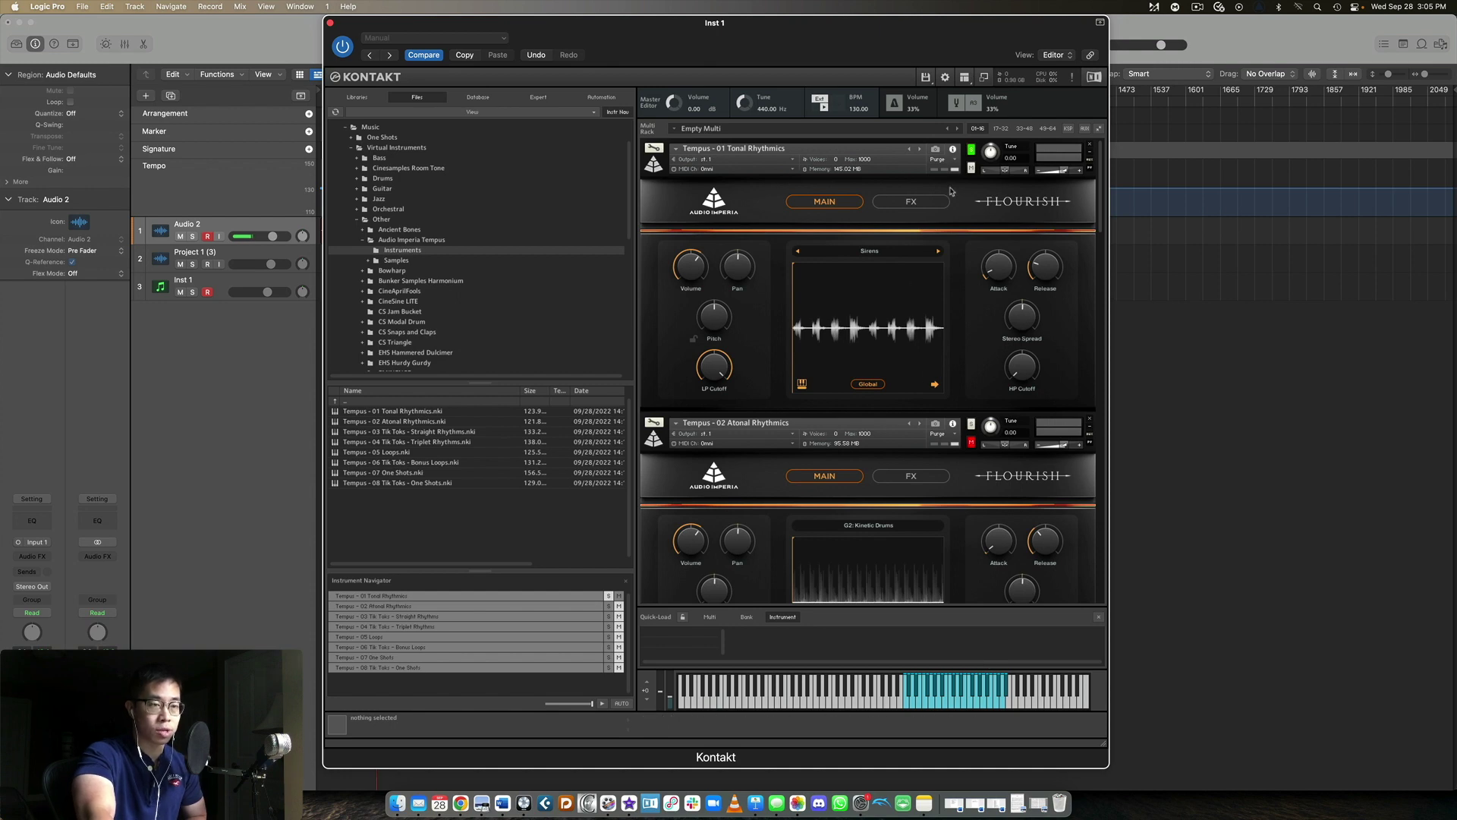
Step: Solo the Tempus - 02 Atonal Rhythmics instrument in the Kontakt rack
scroll(966, 337, "down", 2)
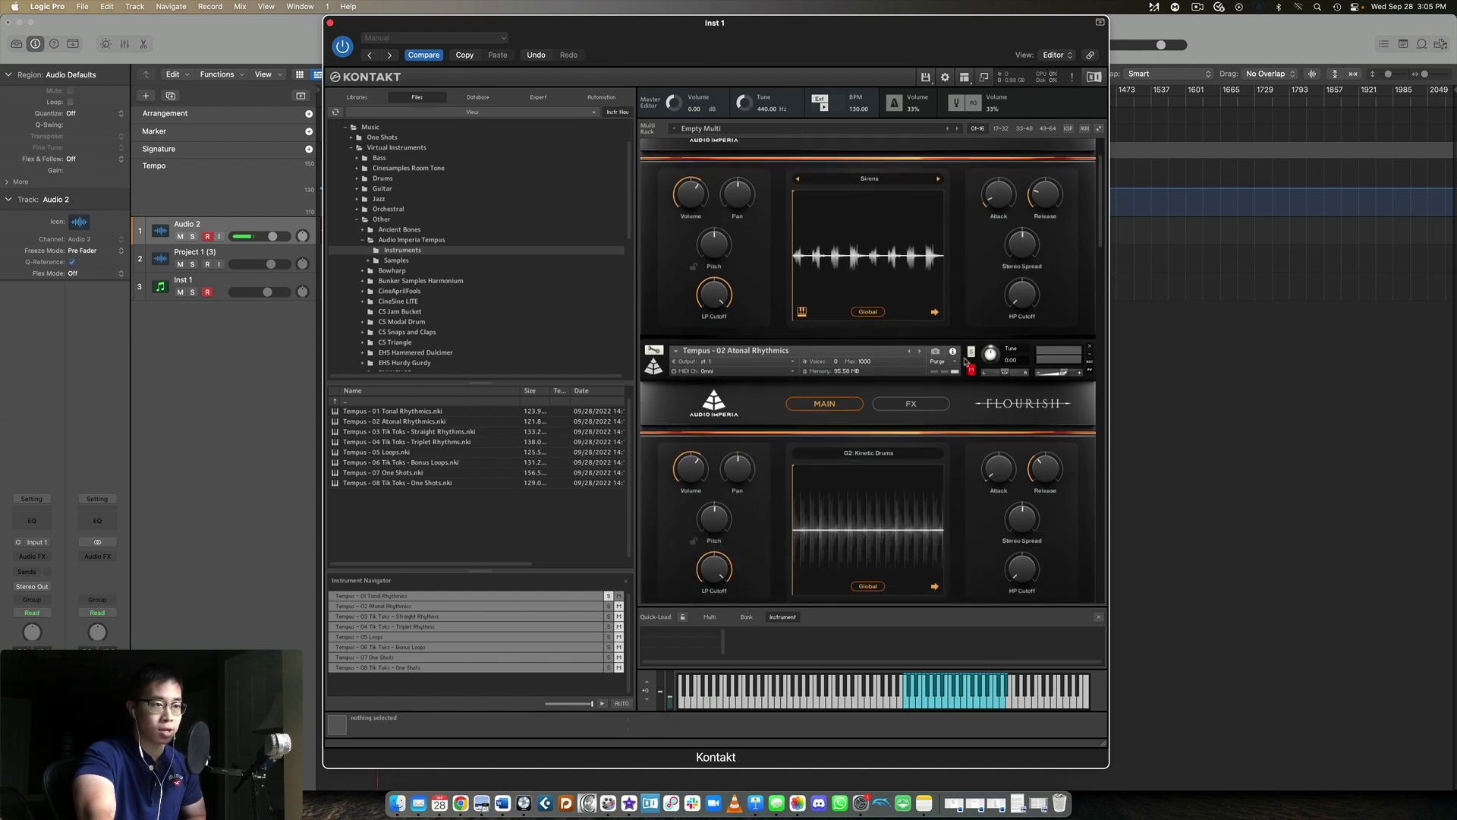
left_click(965, 362)
scroll(966, 362, "down", 3)
left_click(972, 252)
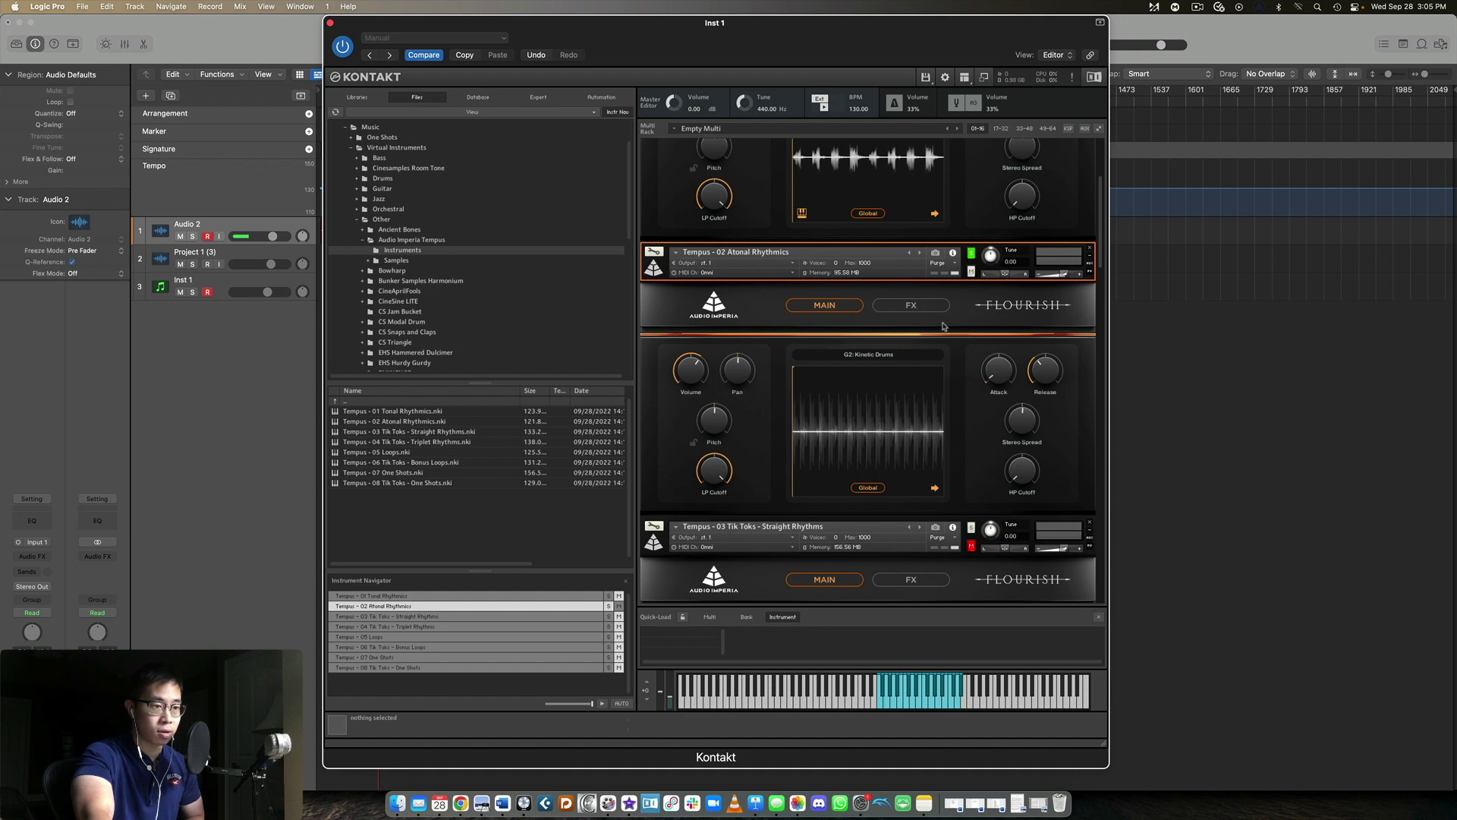
Step: Look through the whole rack of Tempus instruments and return to Atonal Rhythmics to audition its sounds
scroll(944, 327, "down", 1)
scroll(809, 411, "up", 5)
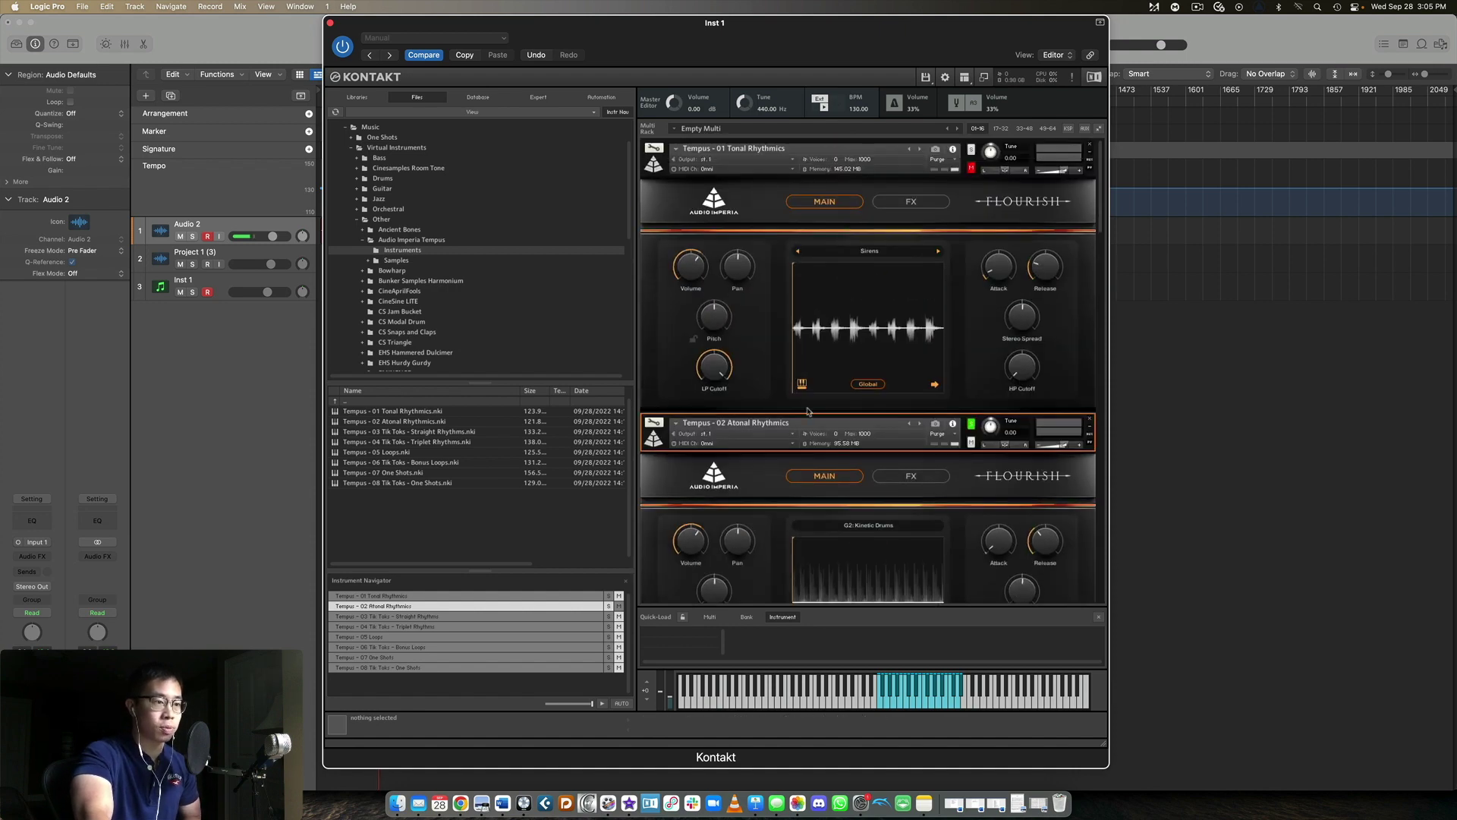
scroll(920, 320, "down", 20)
scroll(921, 320, "down", 20)
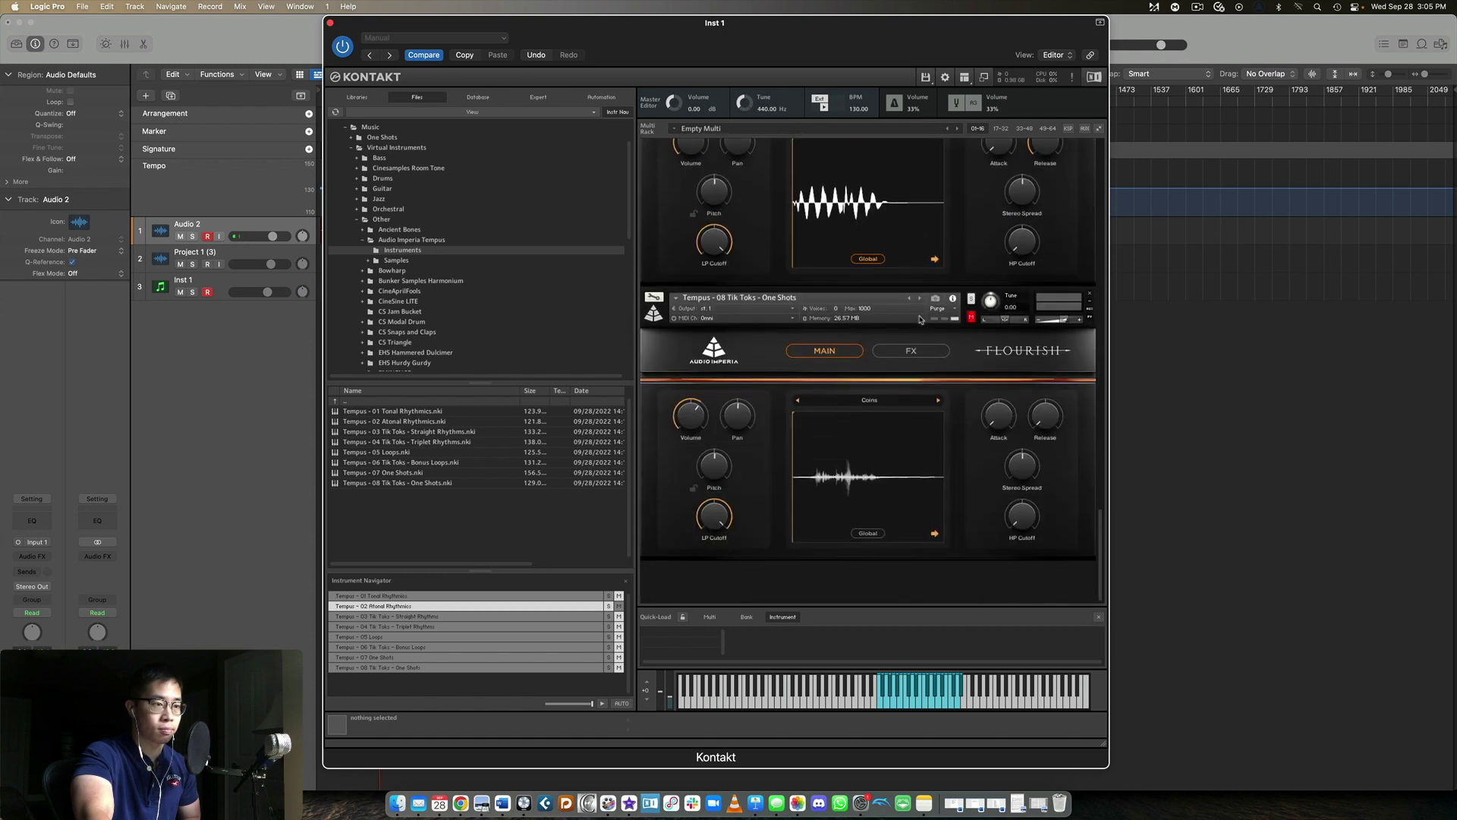
scroll(921, 319, "up", 20)
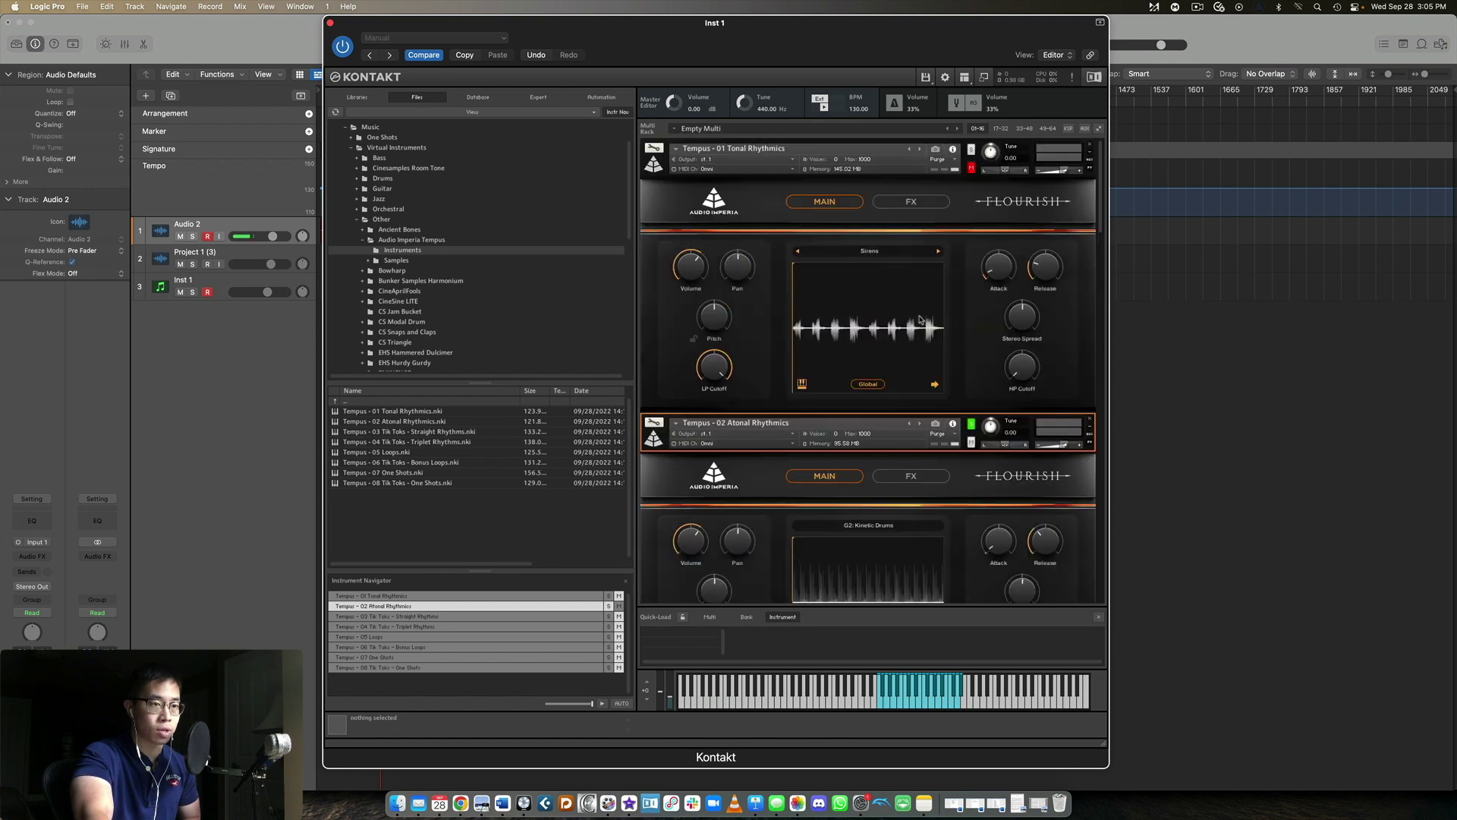
scroll(920, 320, "down", 2)
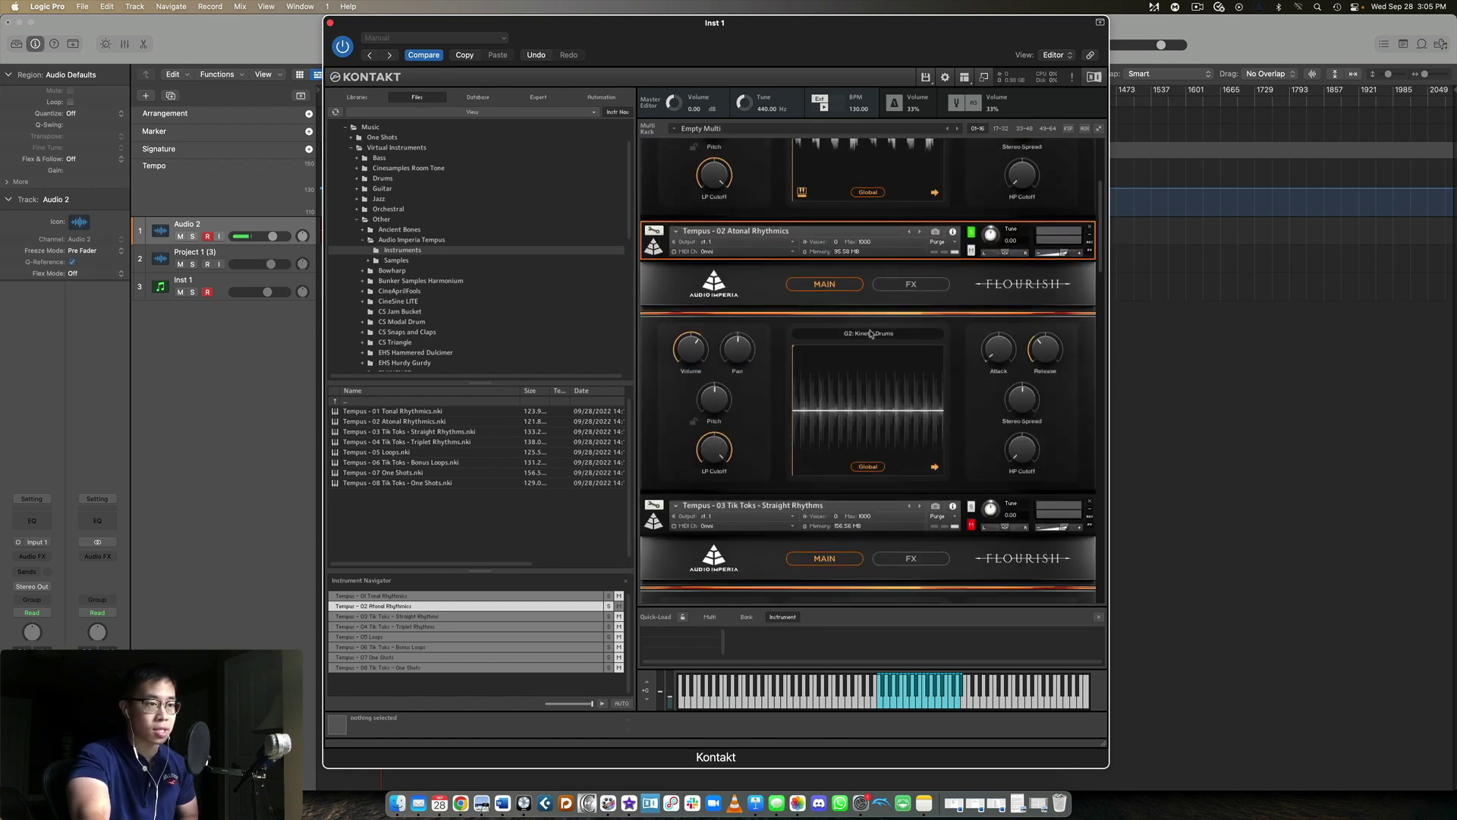
scroll(884, 329, "down", 1)
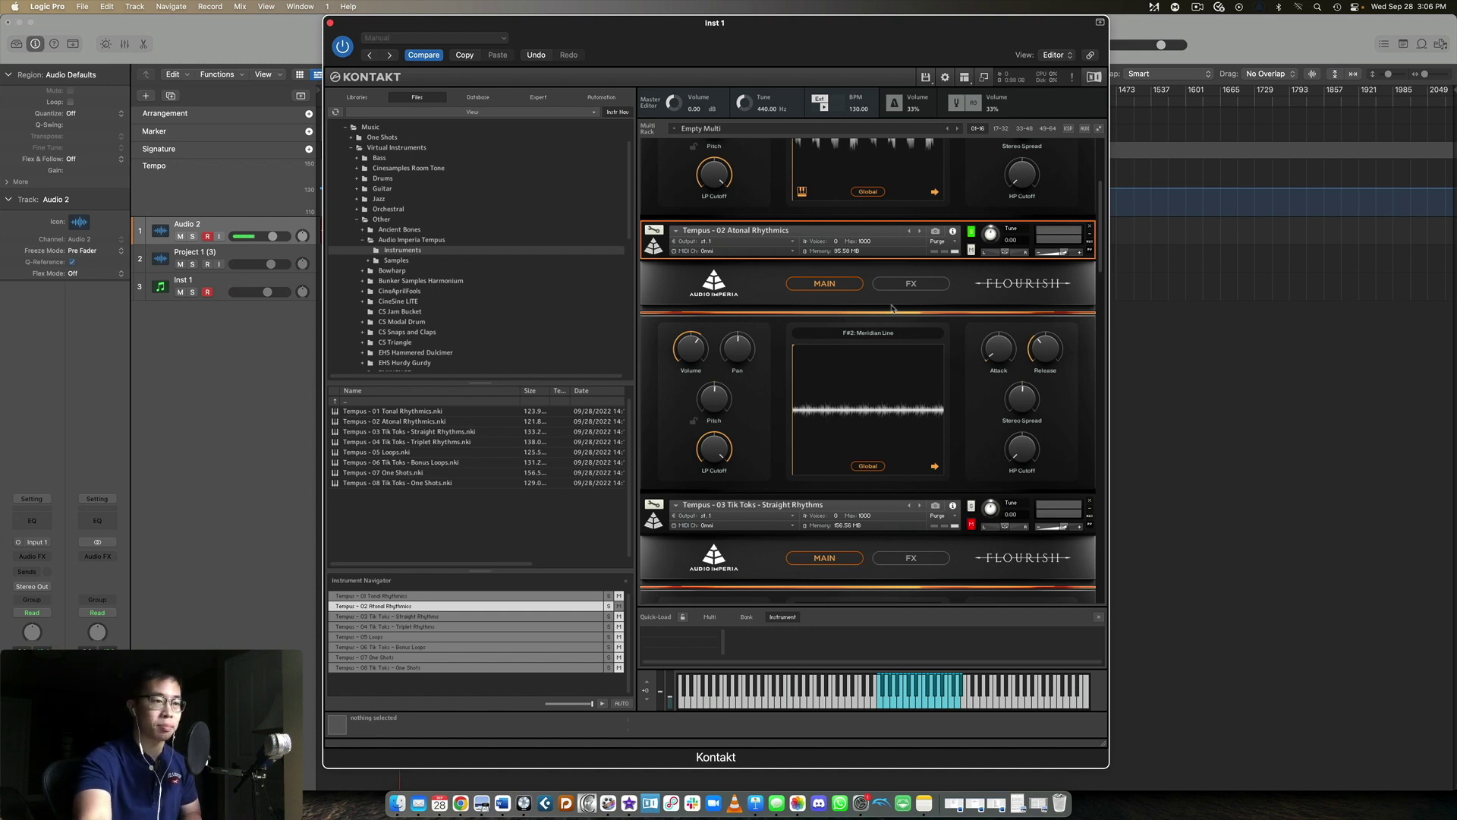
Step: Solo the Tempus - 03 Tik Toks - Straight Rhythms instrument and select its Clocks sound
scroll(964, 317, "down", 8)
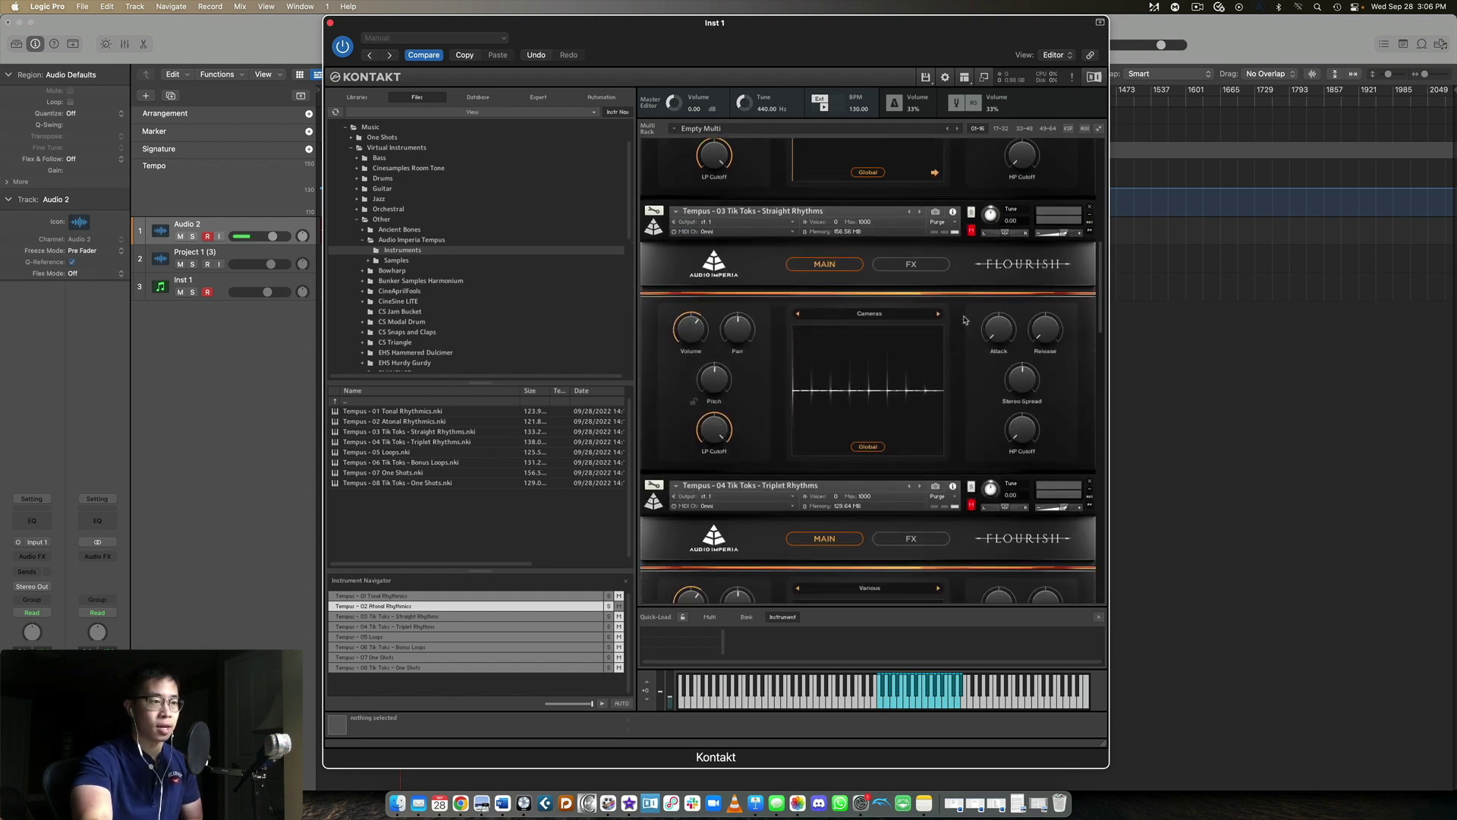
left_click(973, 230)
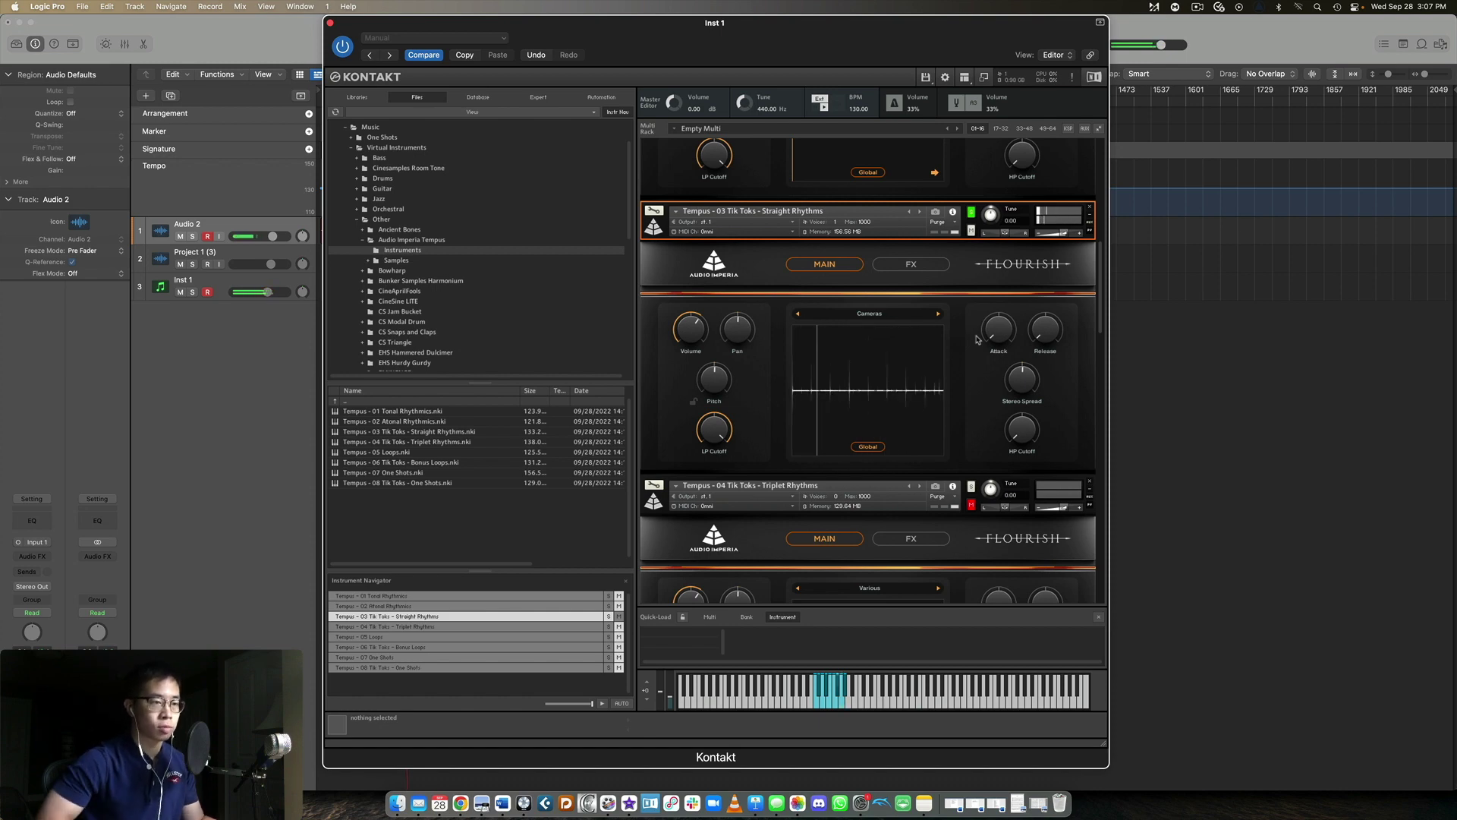
left_click(900, 318)
left_click(819, 332)
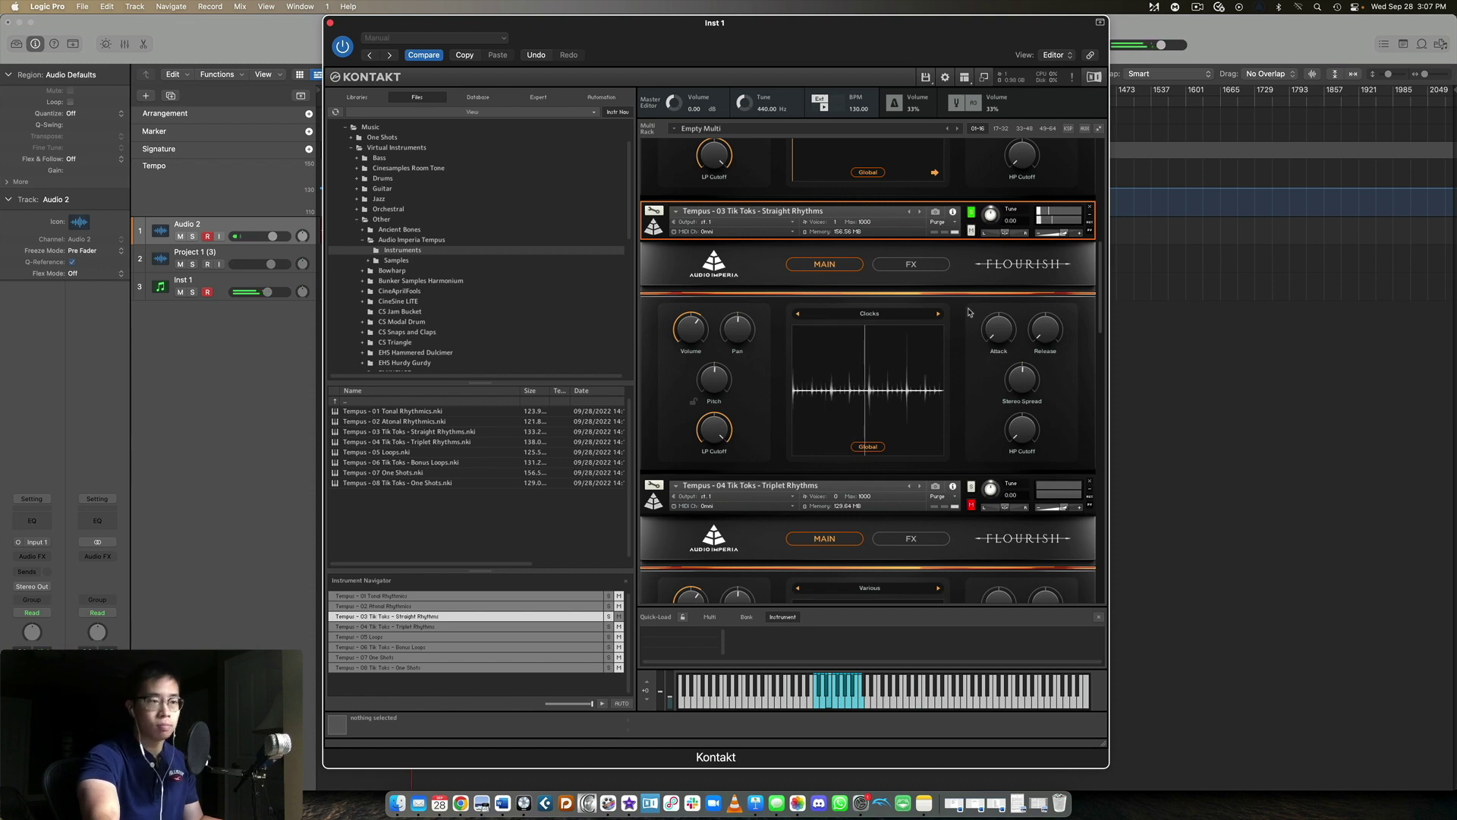
Step: Try an attack of about 48 ms and a different stereo spread on the Clocks sound
left_click_drag(999, 328, 1000, 307)
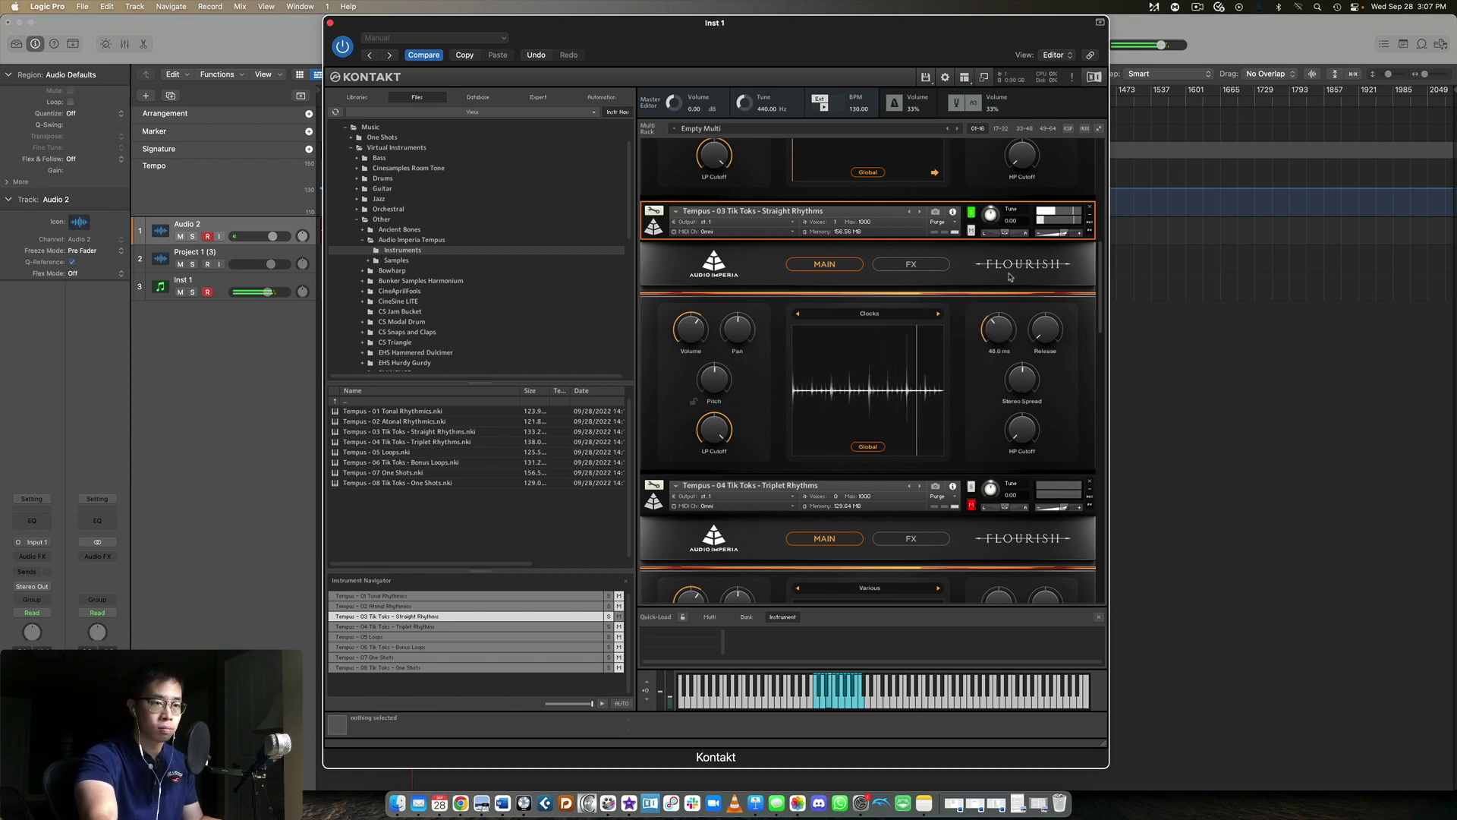
left_click(1025, 368)
mouse_move(1024, 368)
left_mouse_down()
mouse_move(1023, 510)
mouse_move(1040, 372)
left_mouse_up()
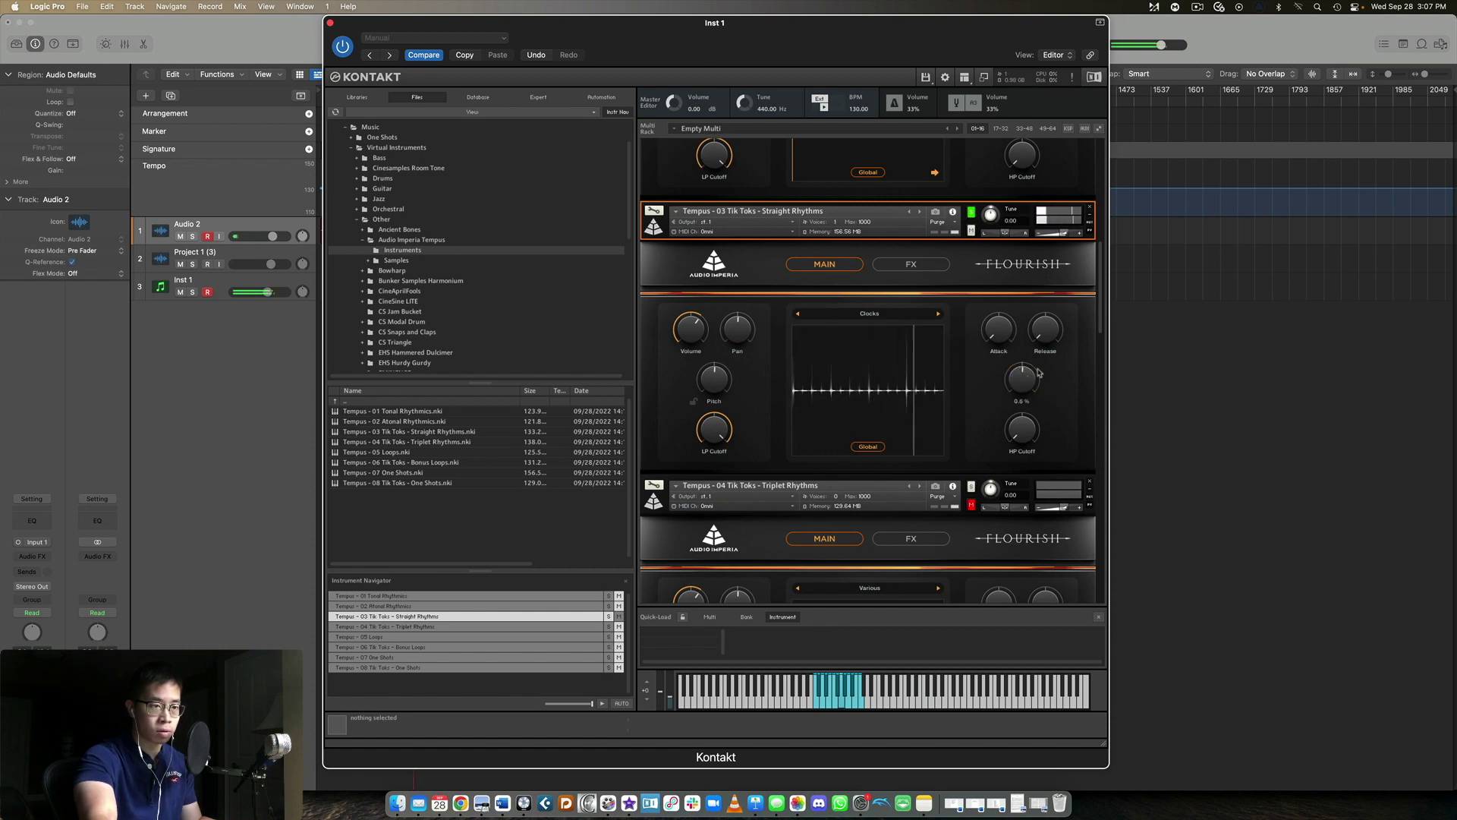
Step: Audition the Keys and Switches sounds in Straight Rhythms, finishing with Typewriter selected
left_click(901, 317)
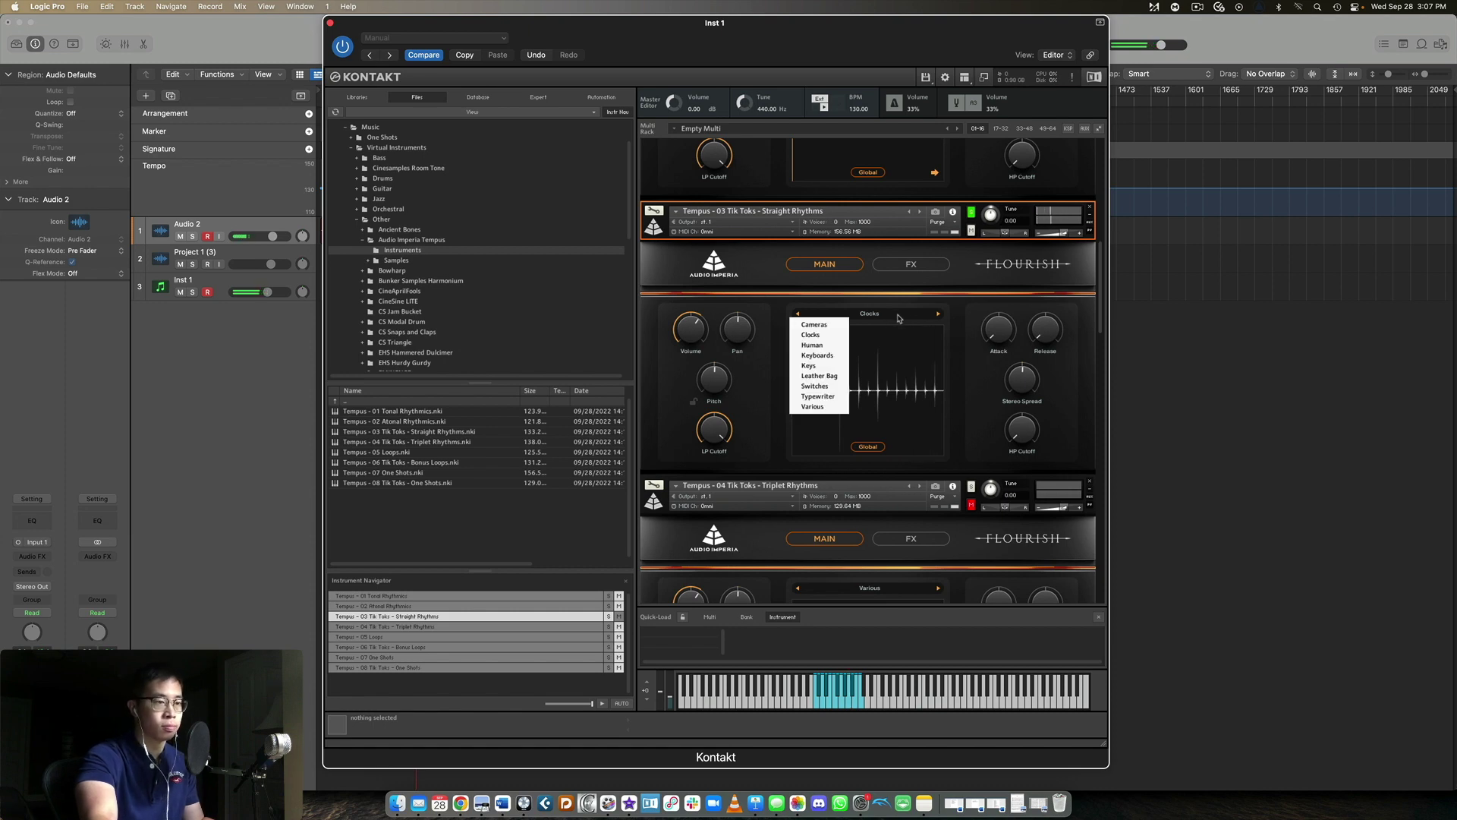
left_click(824, 369)
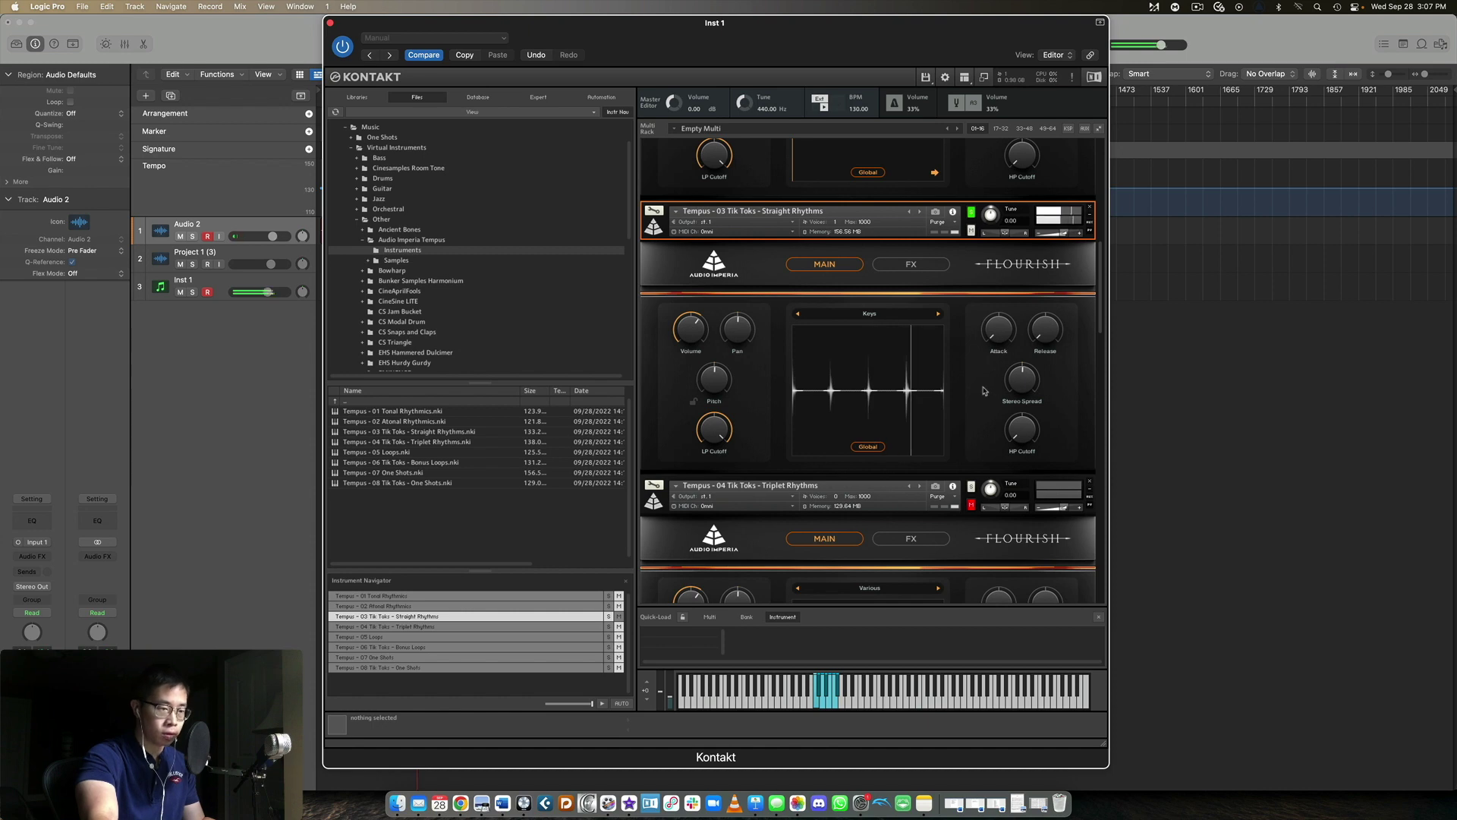
left_click(884, 317)
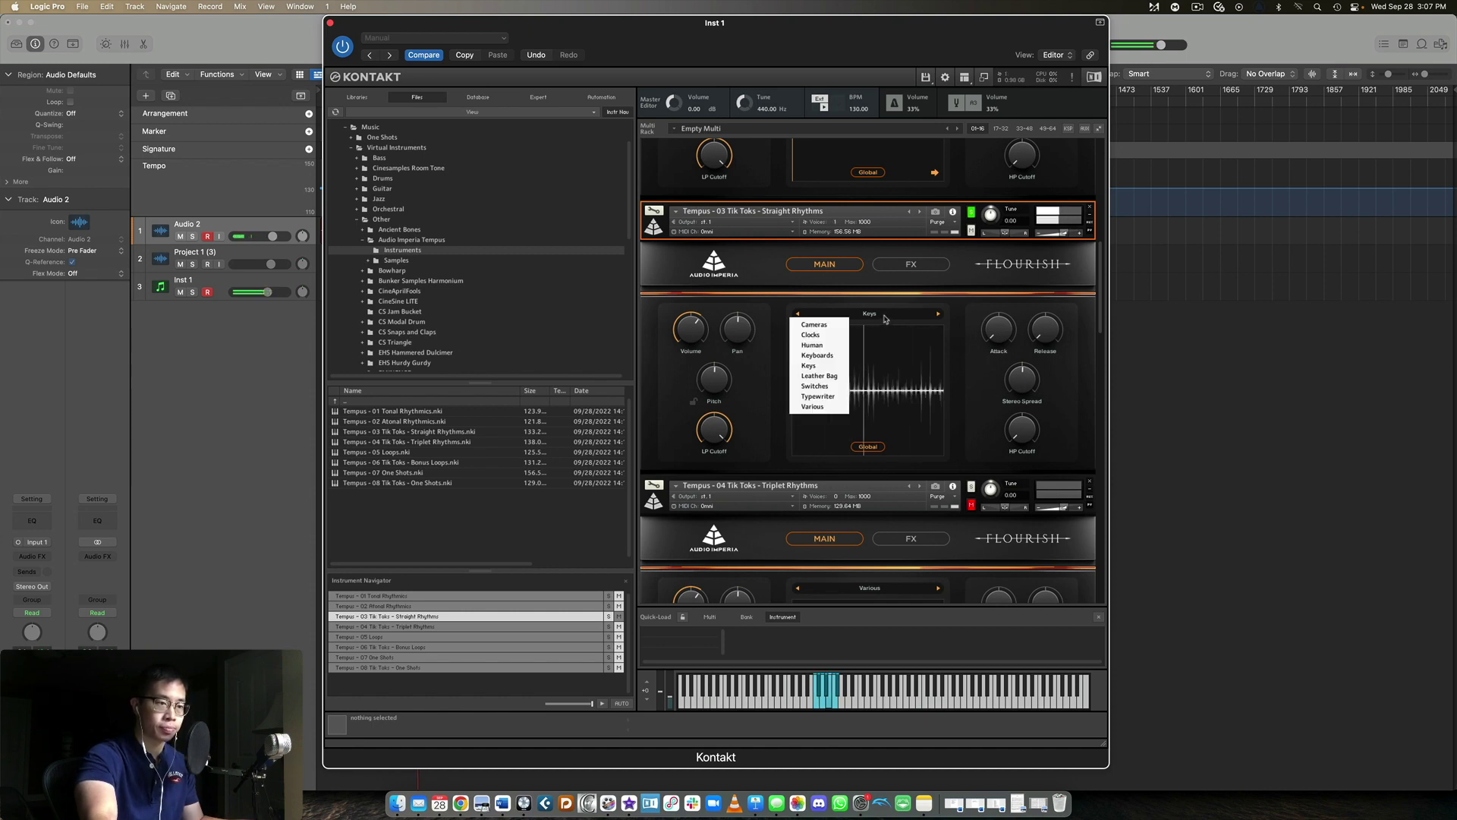
left_click(815, 386)
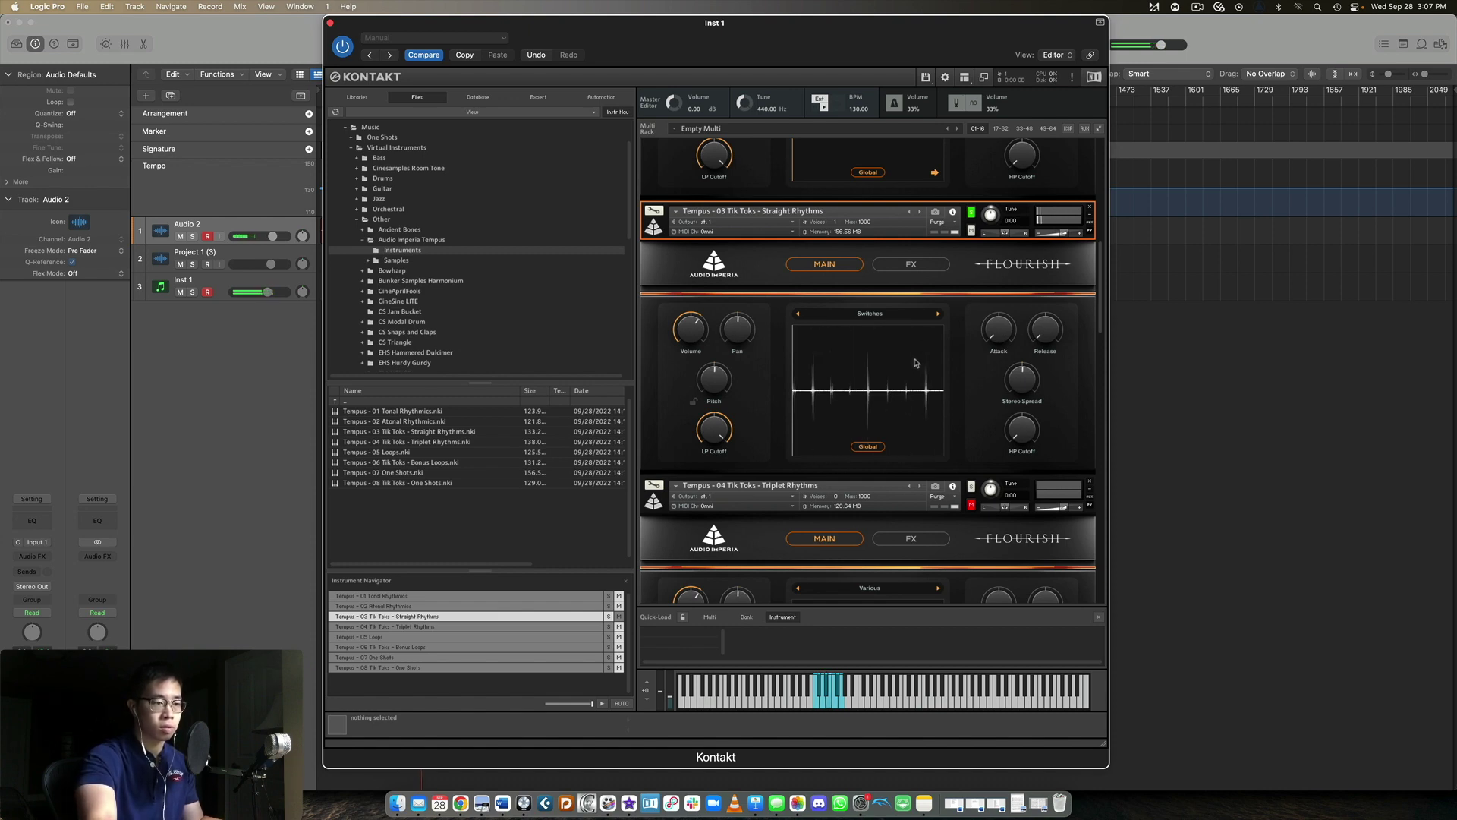
left_click(881, 315)
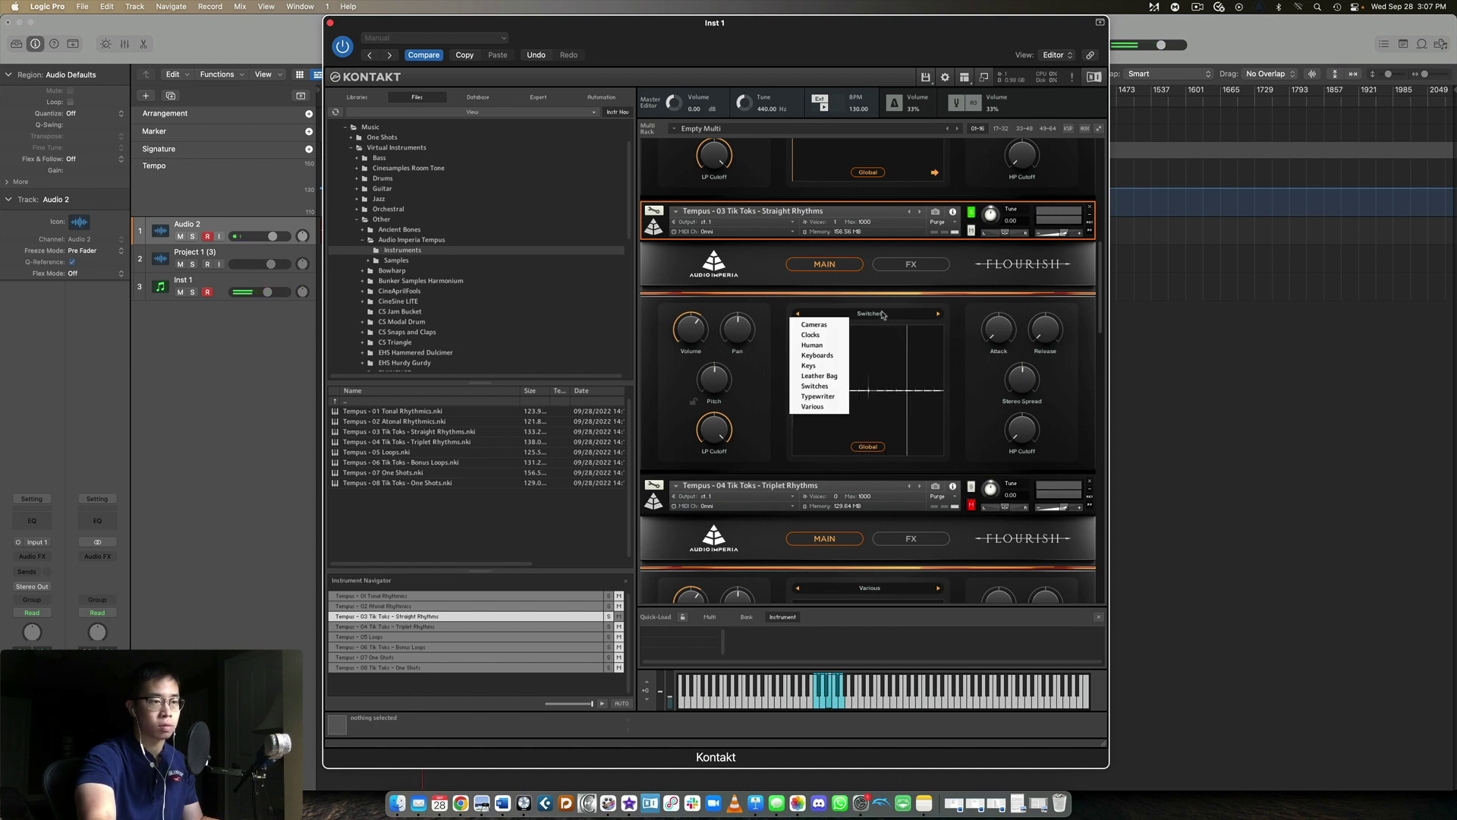
left_click(828, 402)
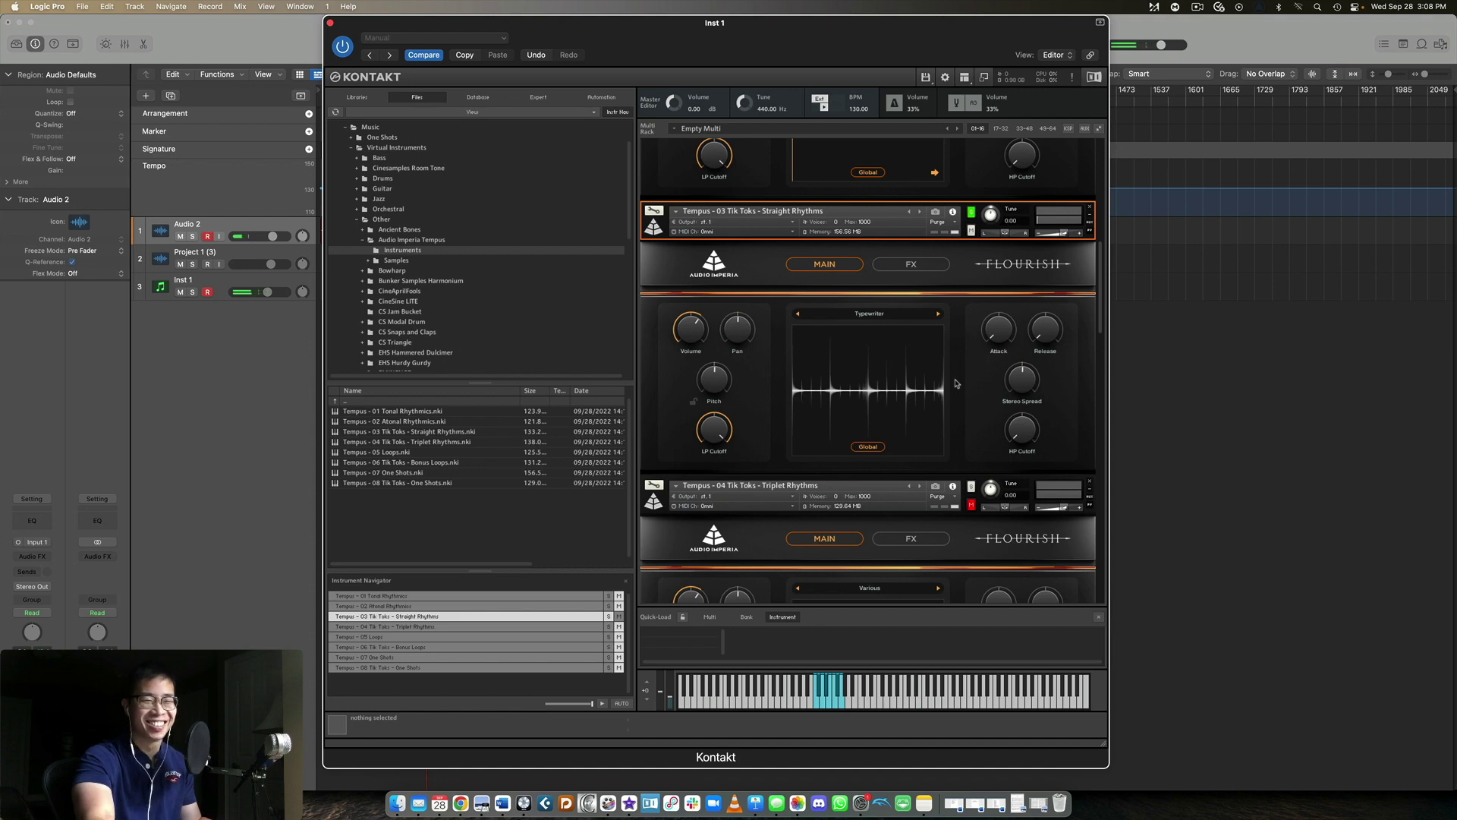
Step: Solo the Tempus - 04 Tik Toks - Triplet Rhythms instrument and display its effects page
scroll(956, 383, "down", 3)
scroll(956, 384, "down", 2)
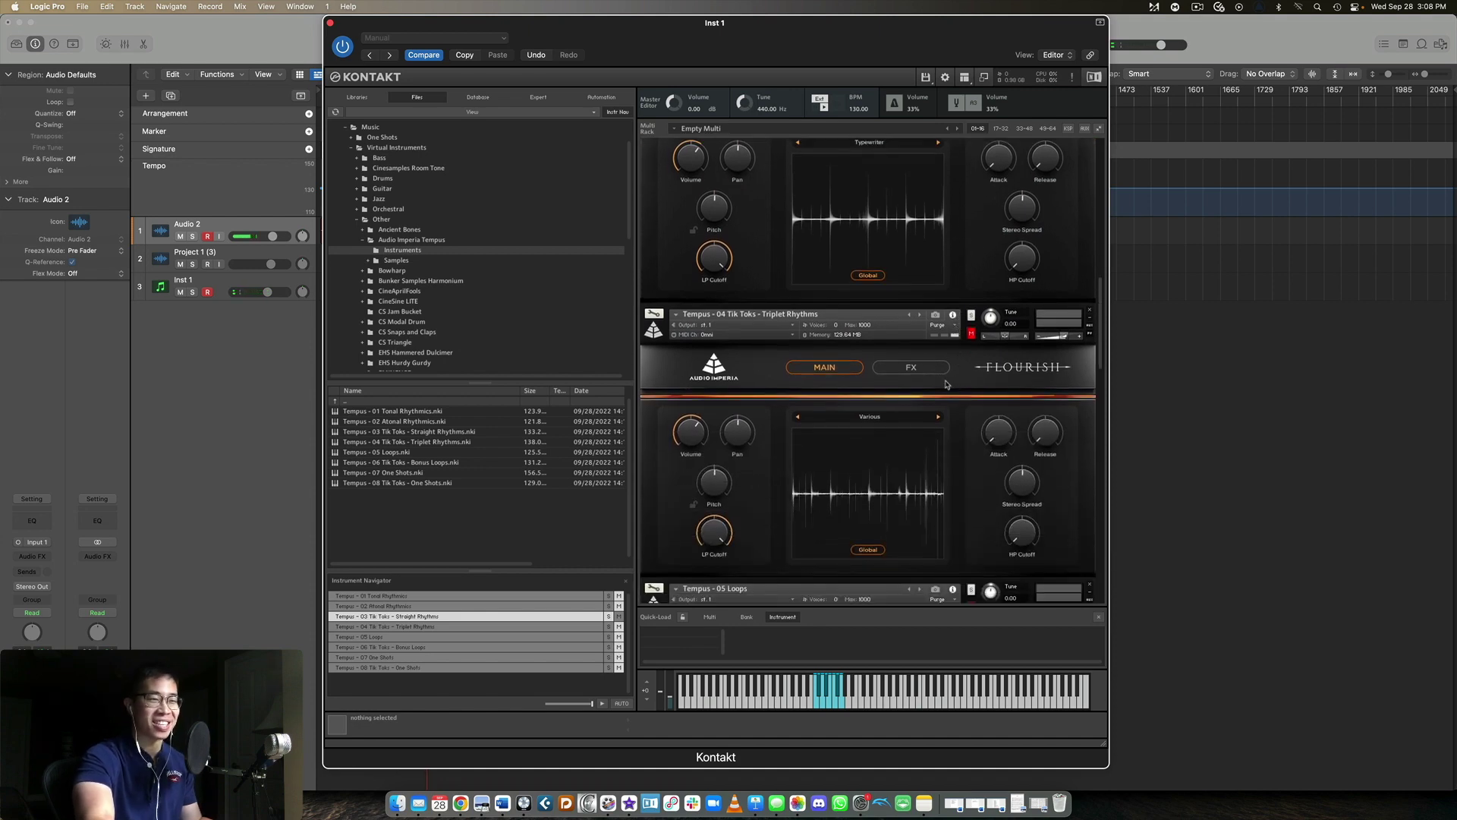
scroll(975, 352, "down", 2)
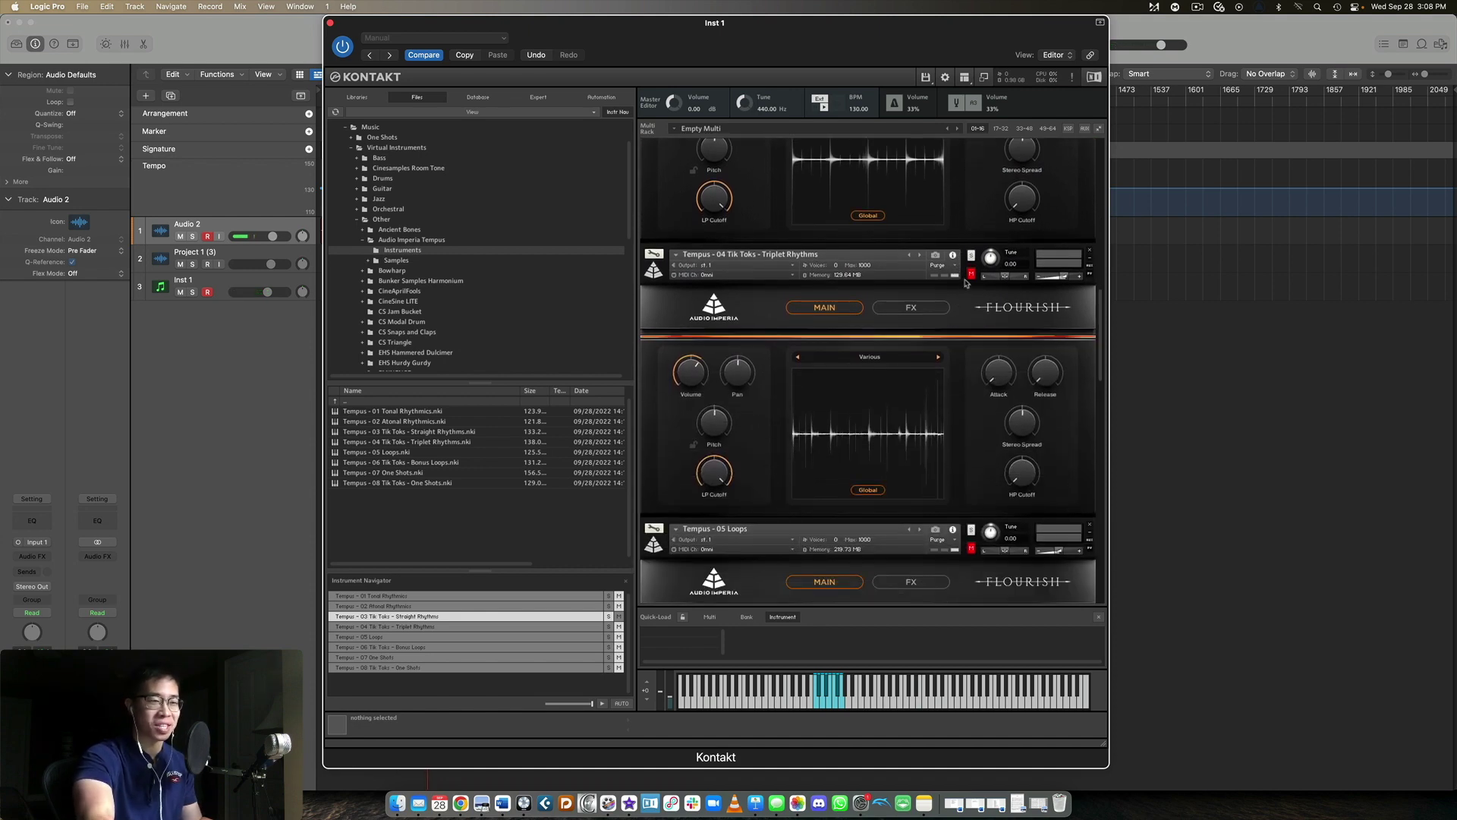
left_click(970, 257)
left_click(964, 264)
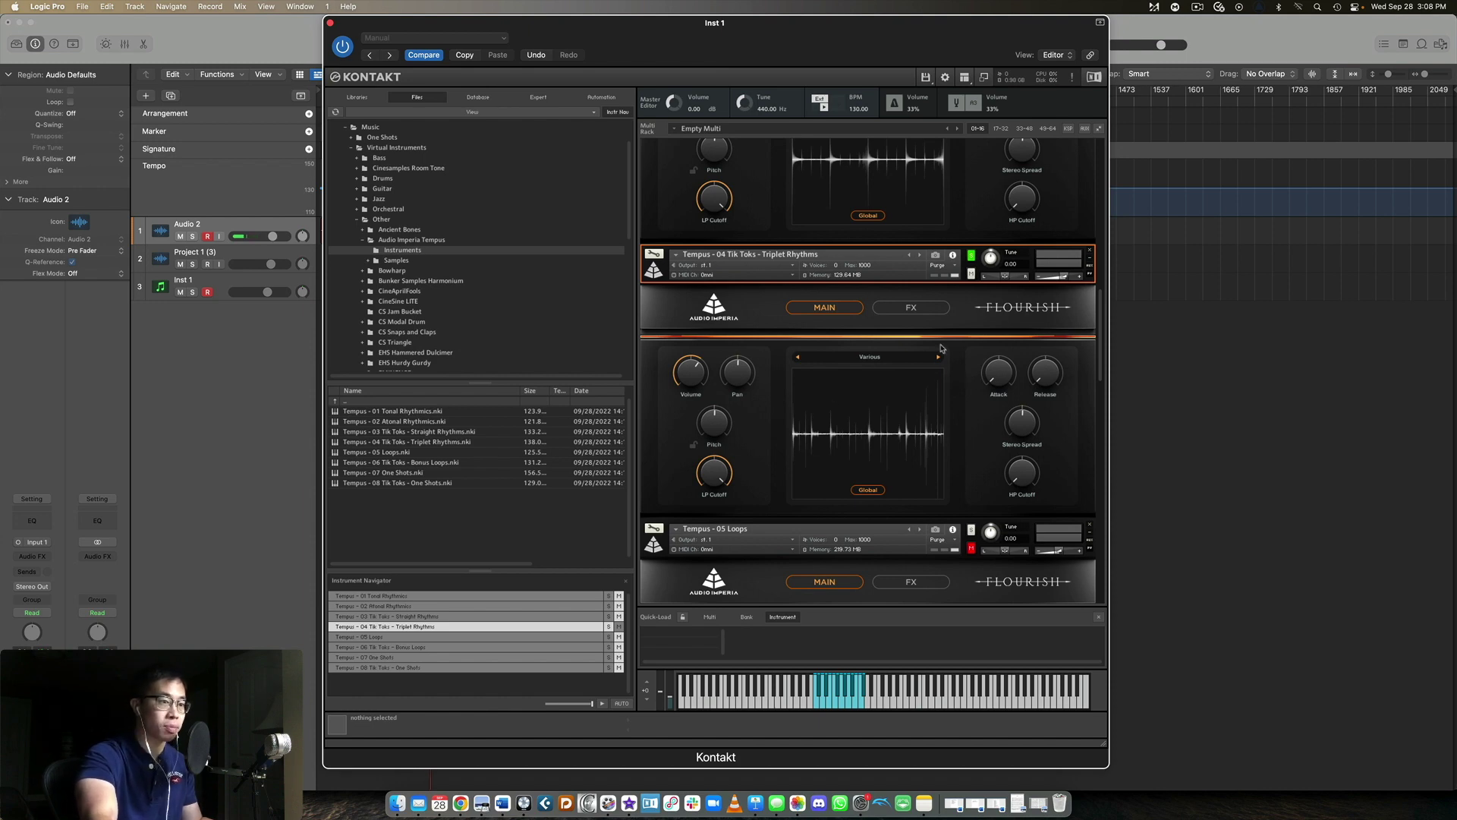
left_click(929, 313)
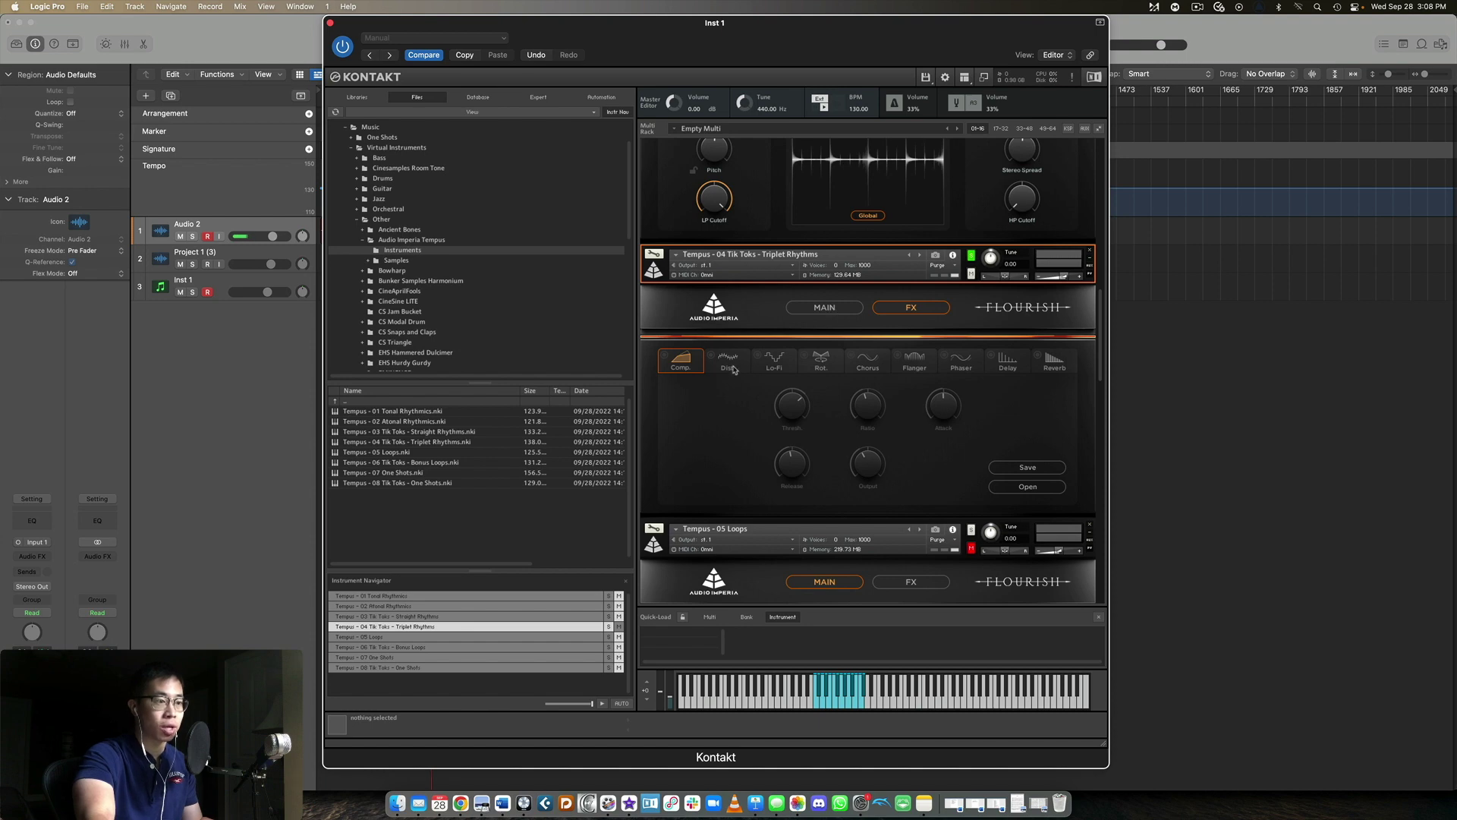
Step: Look through the Triplet Rhythms instrument's effects, including Lo-Fi and Flanger, and return to its main page
left_click(774, 360)
left_click(978, 364)
left_click(917, 363)
left_click(827, 311)
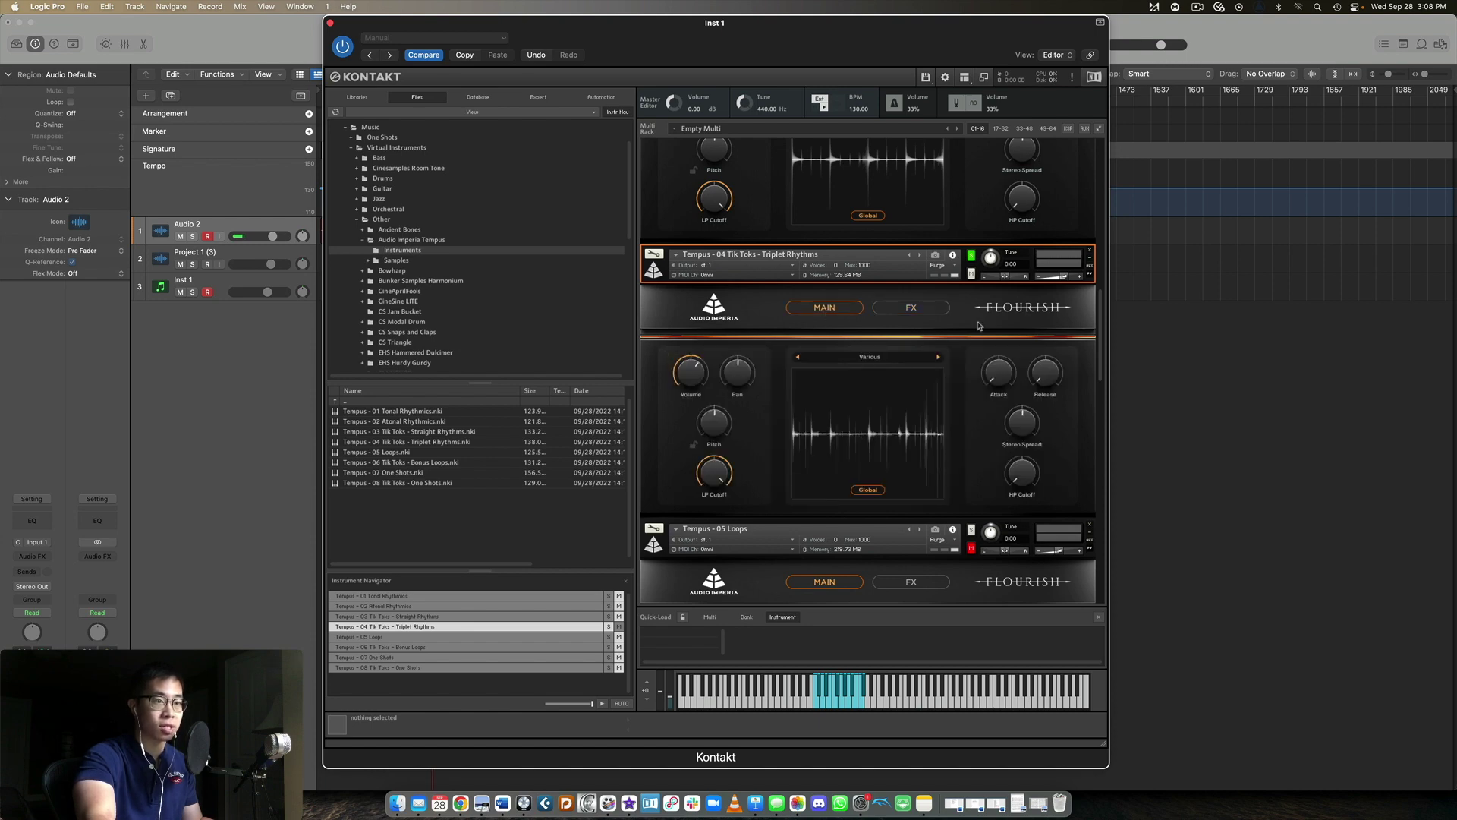
Step: Audition the Various sound in the Triplet Rhythms instrument and switch to the Human sound
scroll(978, 327, "down", 1)
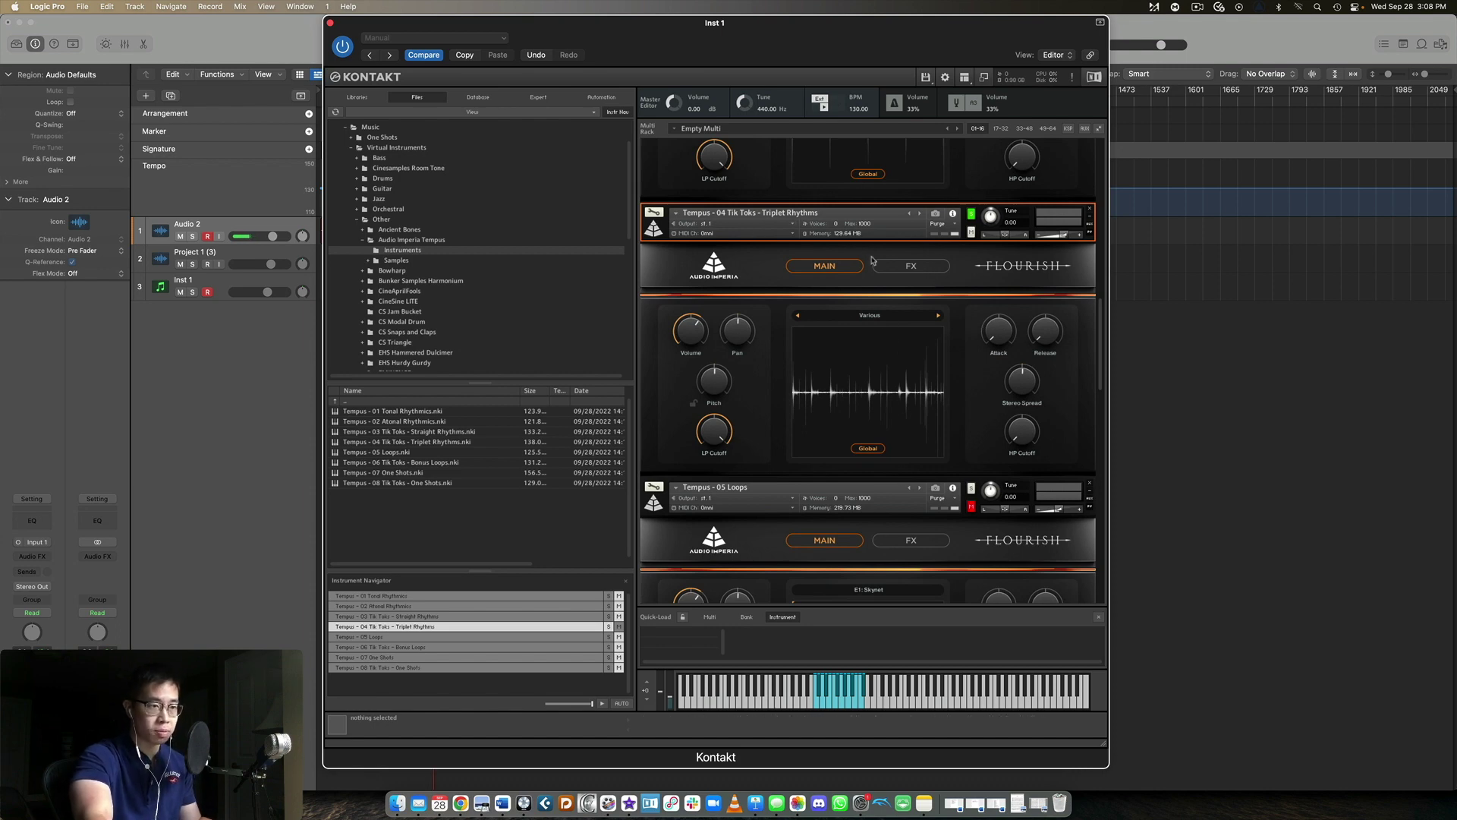
left_click(879, 318)
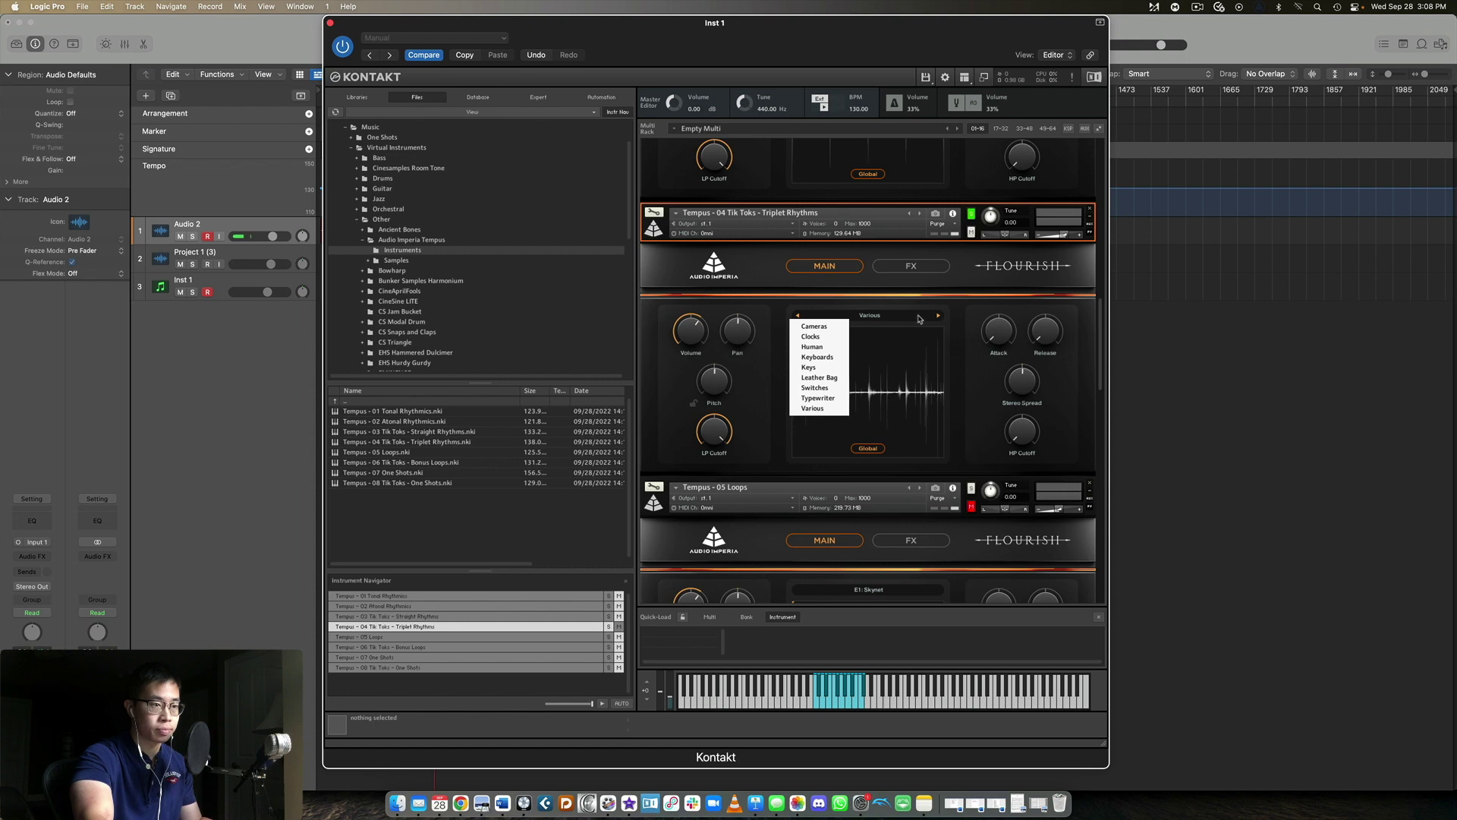
left_click(917, 318)
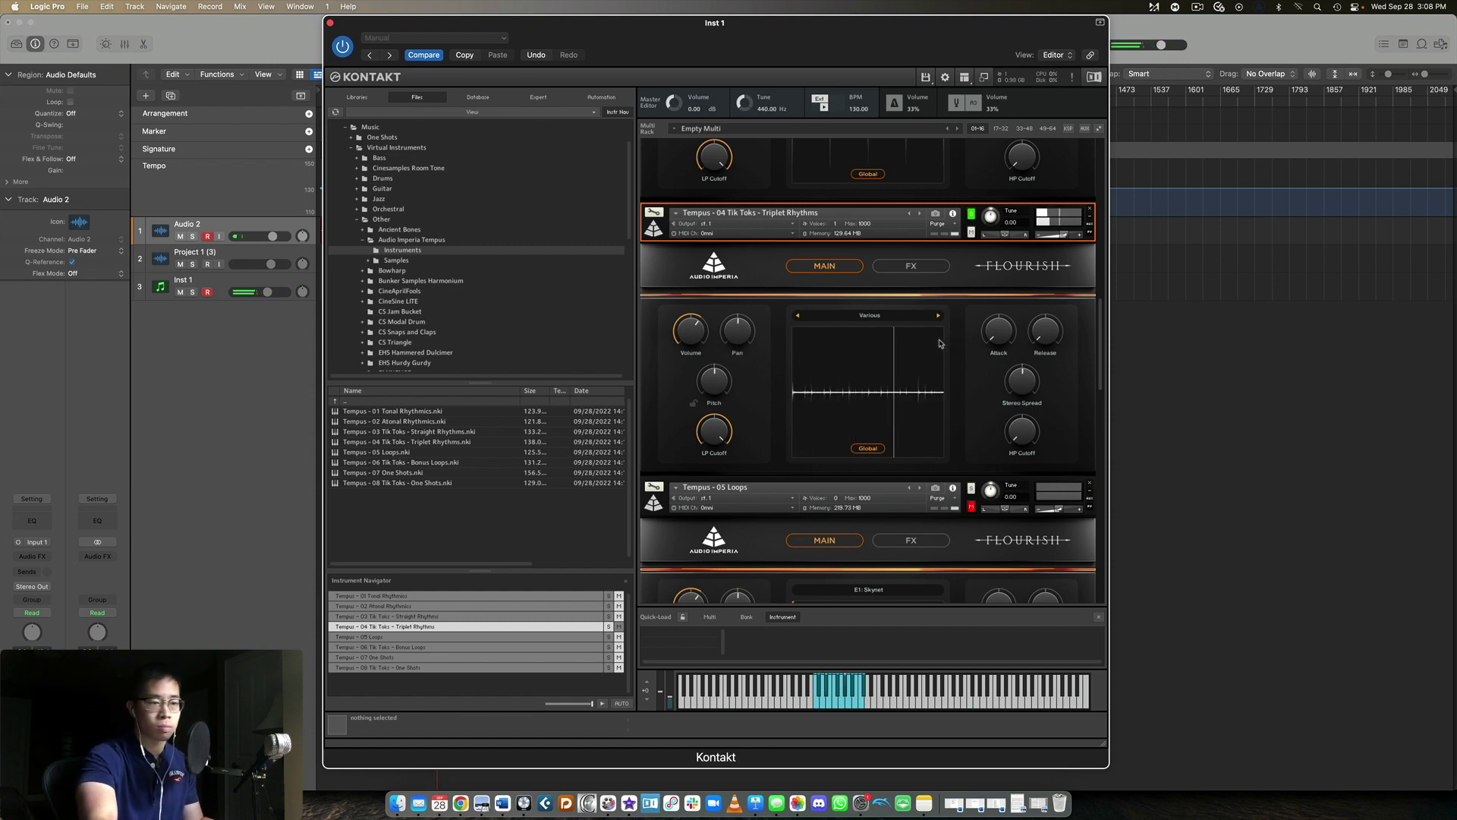
left_click(888, 317)
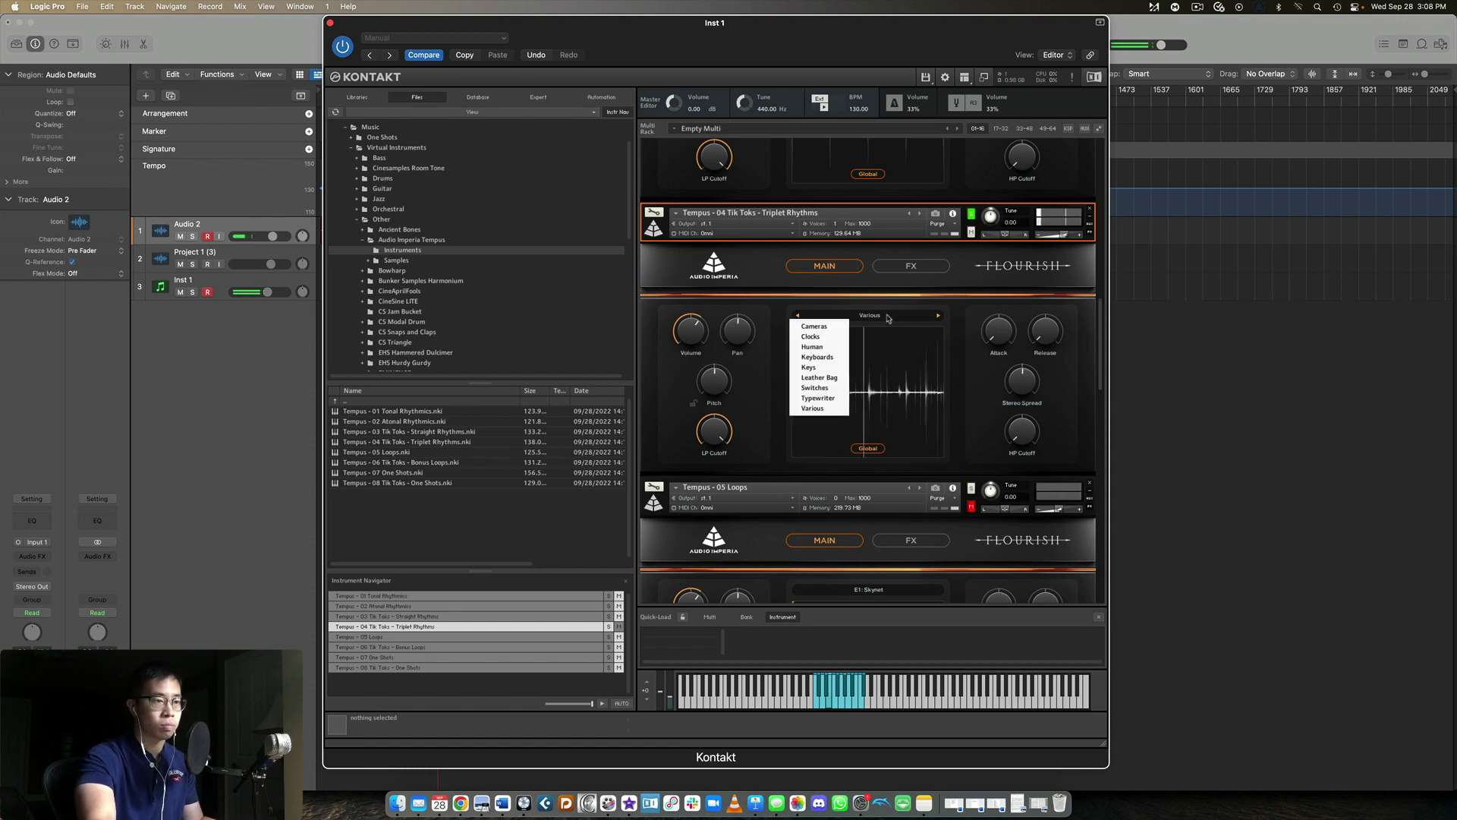
left_click(825, 349)
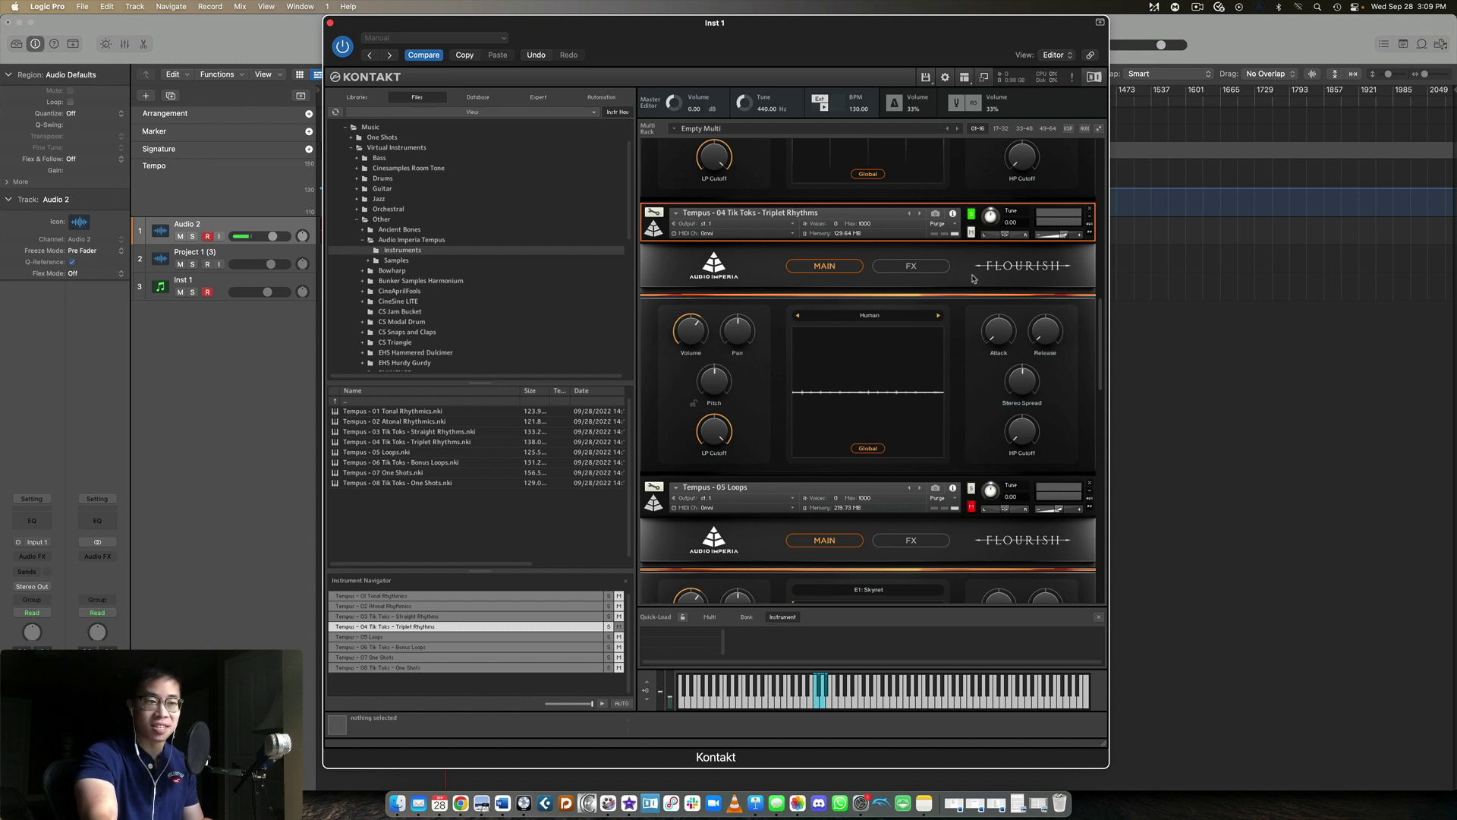
Step: Solo the Tempus - 05 Loops instrument and audition its loops
scroll(973, 278, "down", 6)
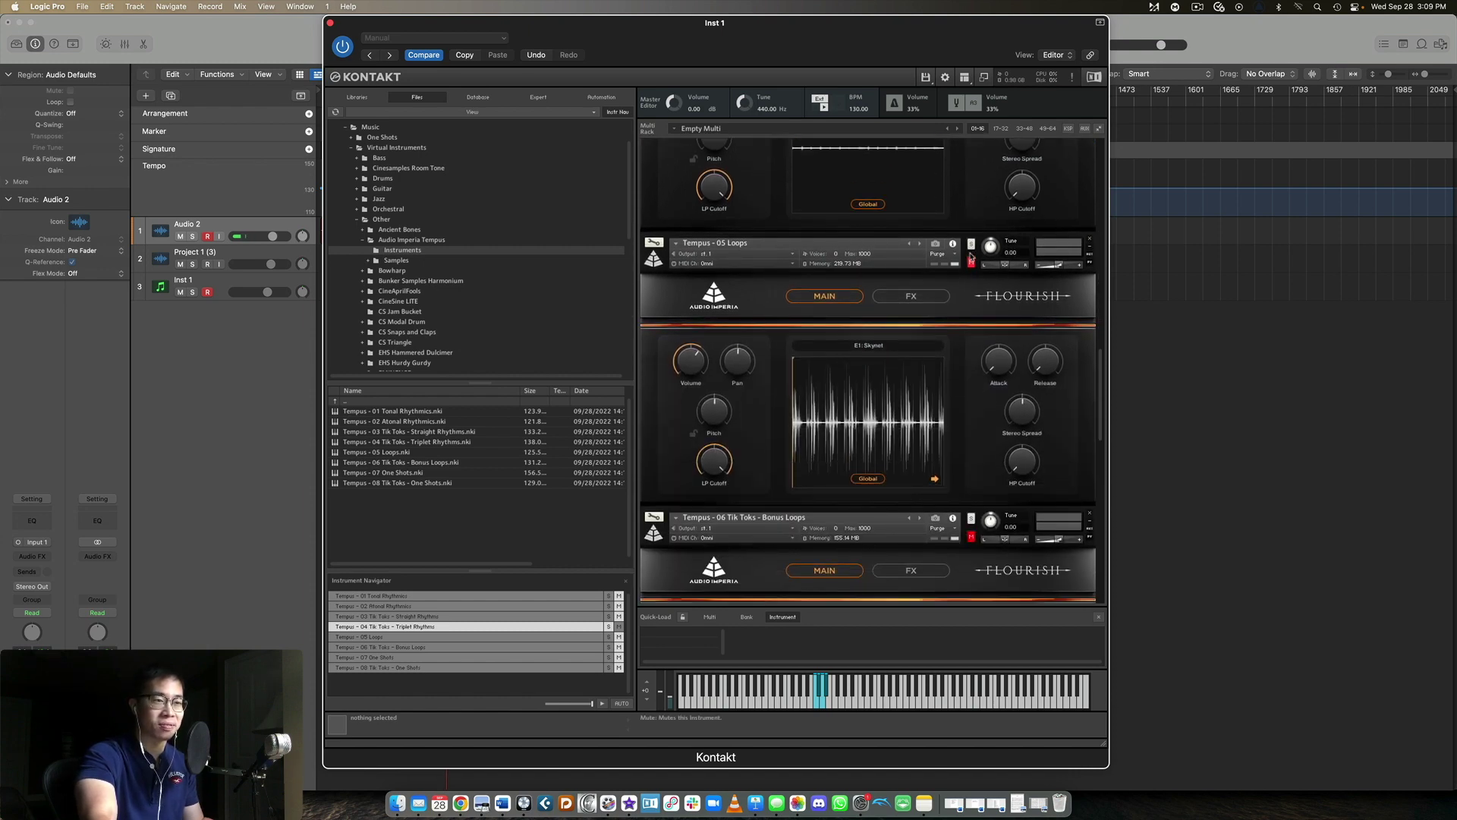
left_click(972, 260)
scroll(979, 281, "down", 1)
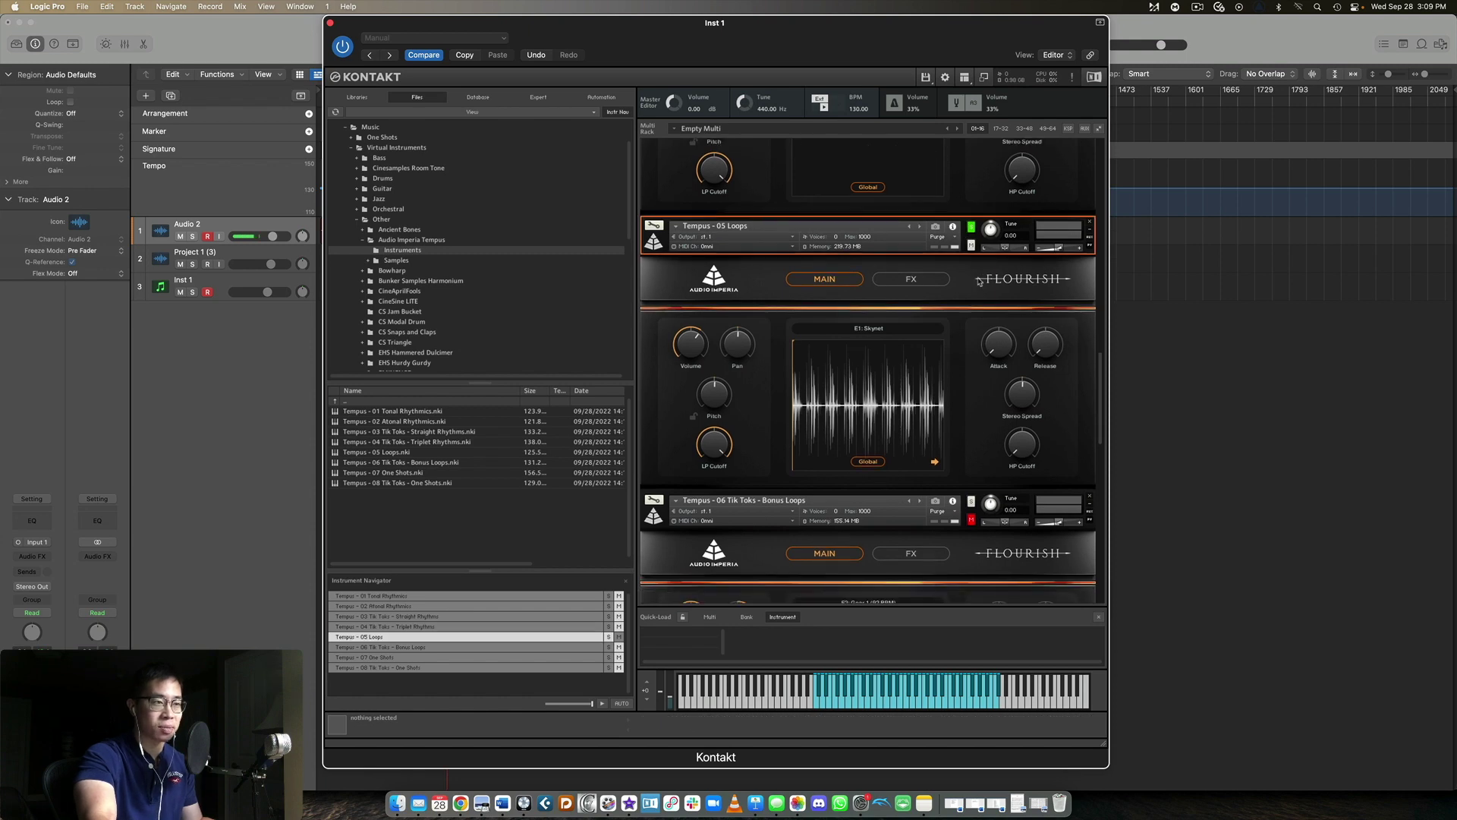
scroll(979, 281, "down", 1)
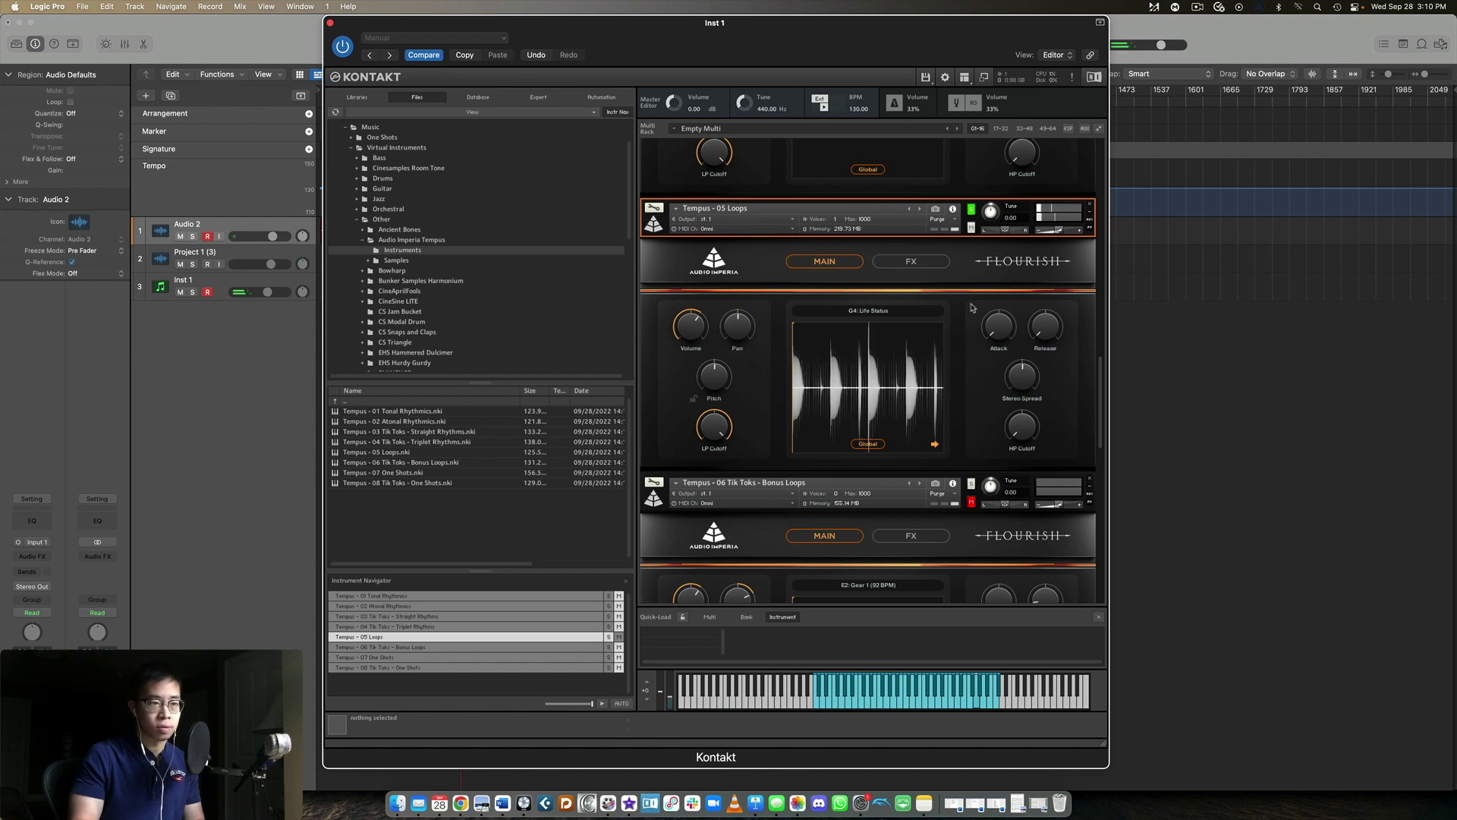
Step: Solo the Tempus - 06 Tik Toks - Bonus Loops instrument and audition its loops
scroll(972, 307, "down", 5)
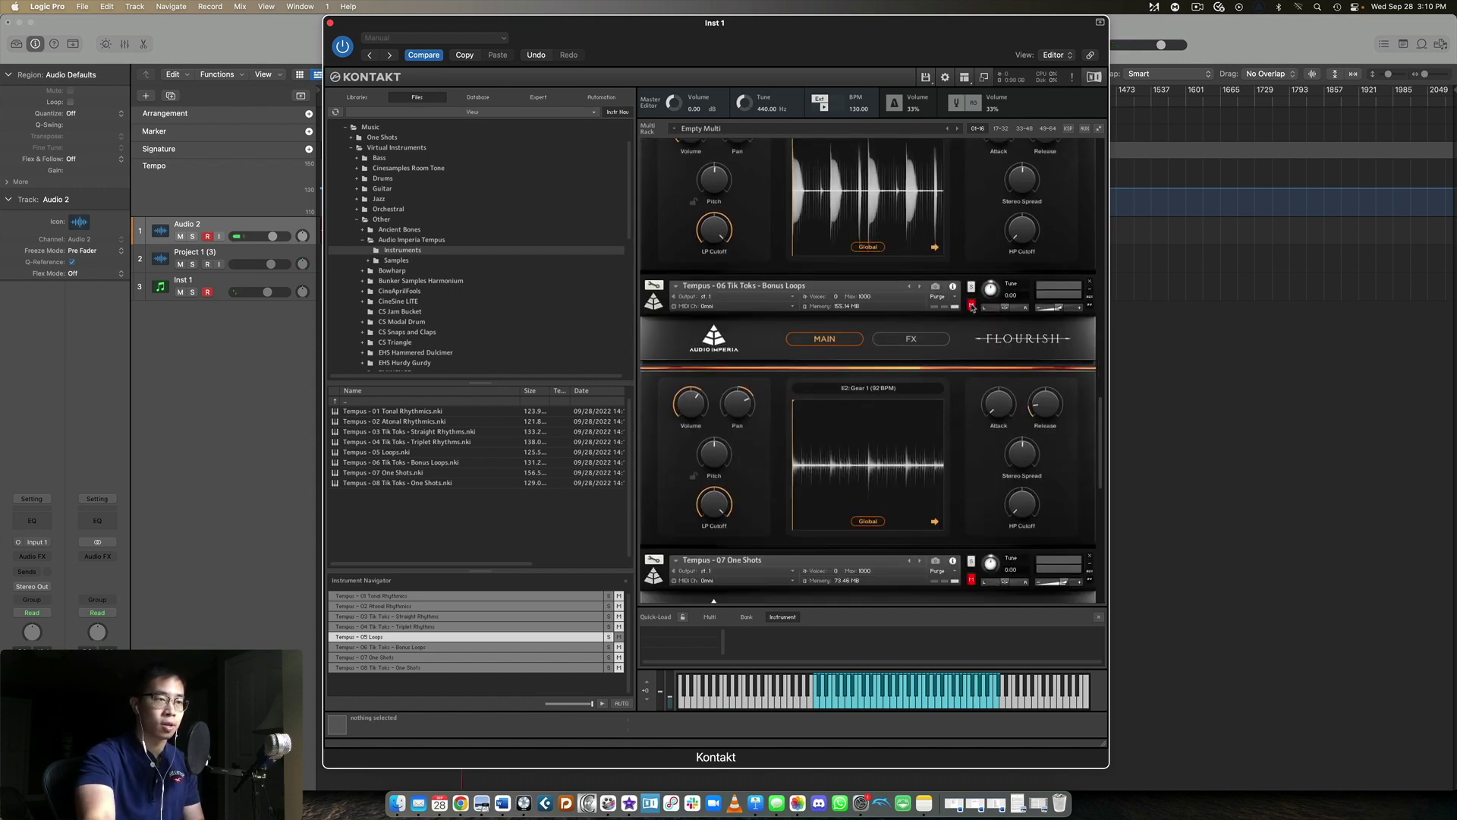
left_click(970, 286)
scroll(933, 296, "down", 2)
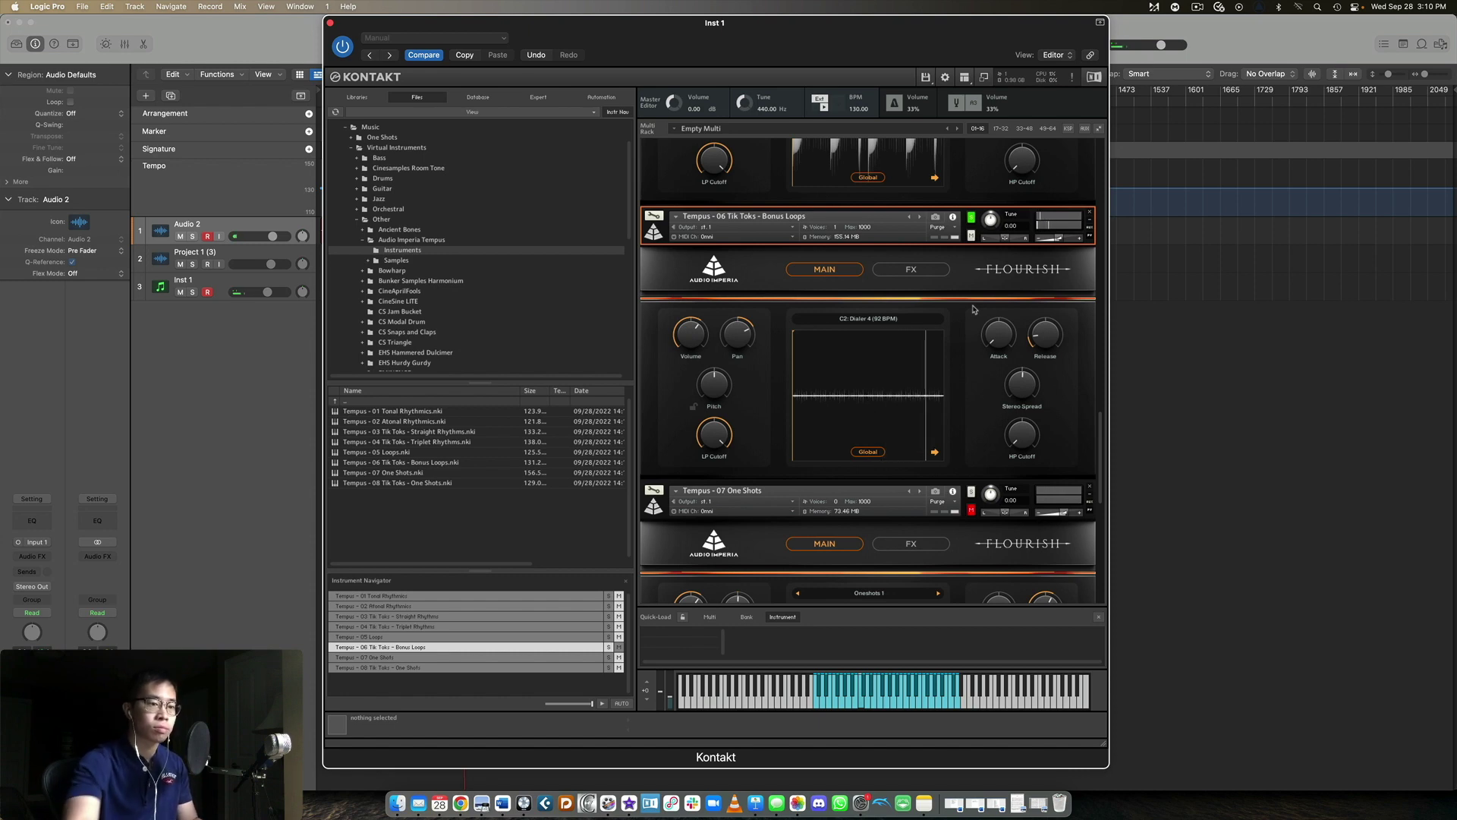
mouse_move(1065, 241)
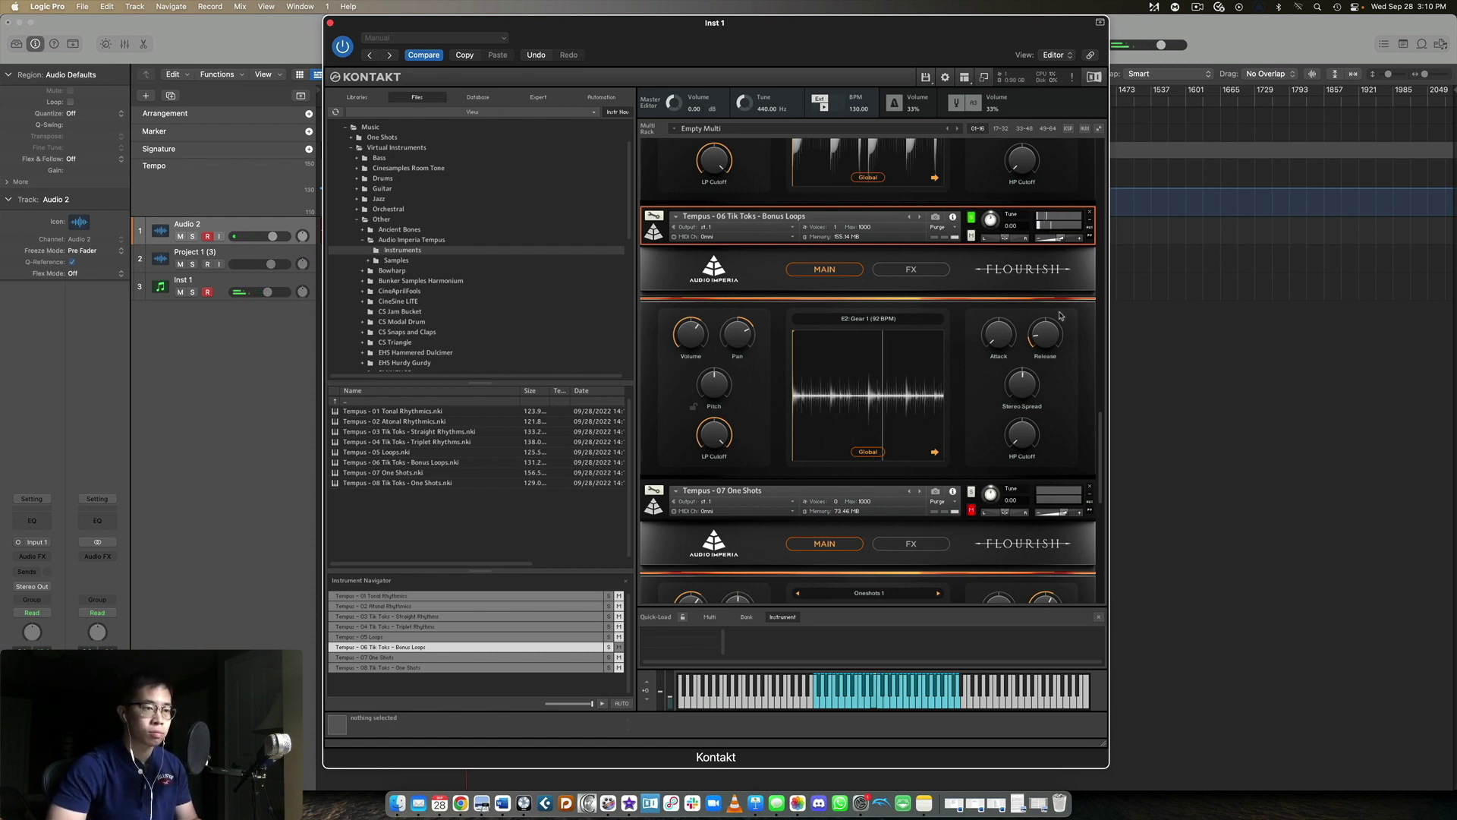
scroll(1060, 316, "up", 5)
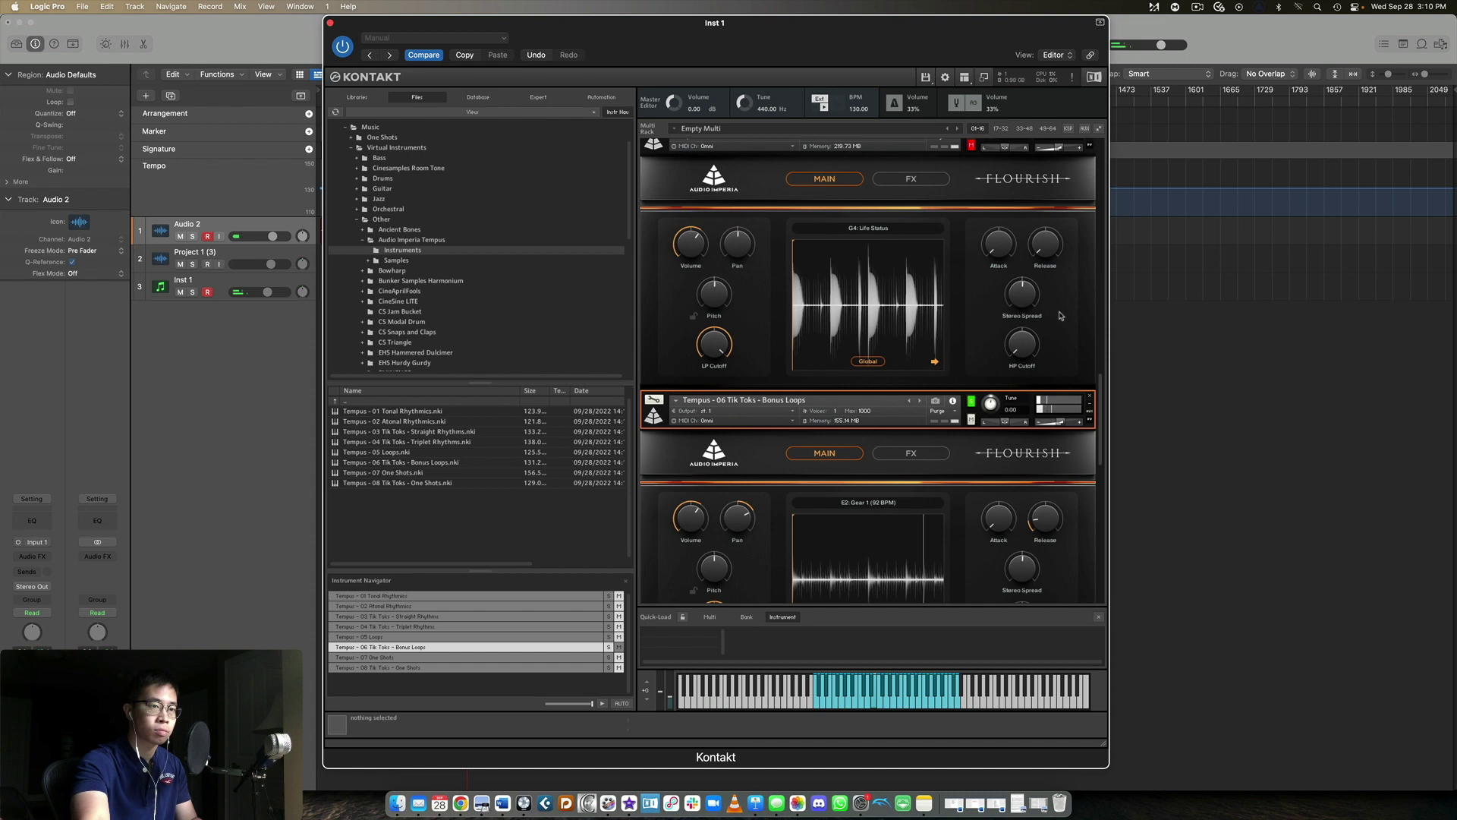
scroll(1061, 316, "down", 5)
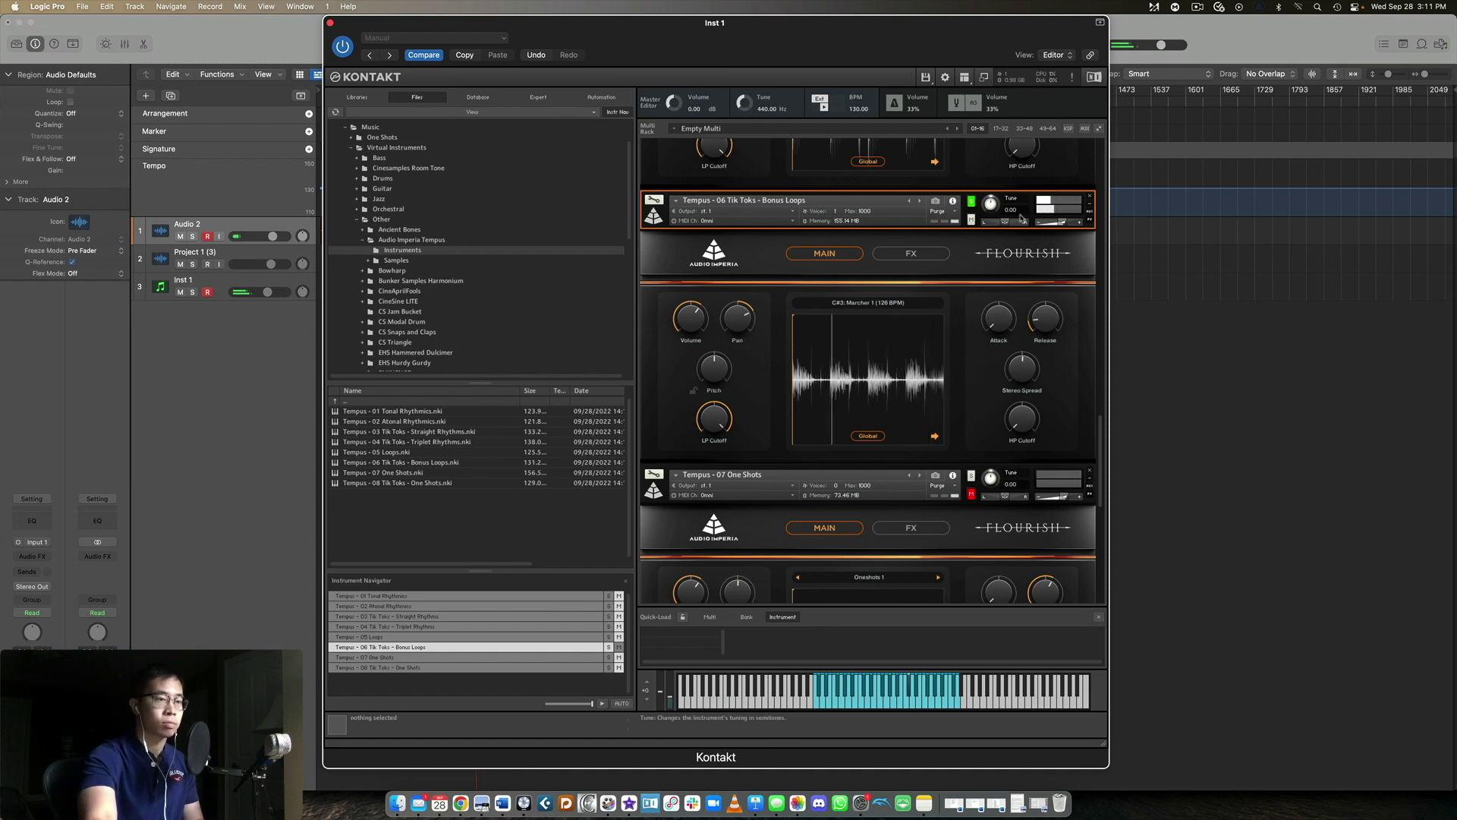
key("k")
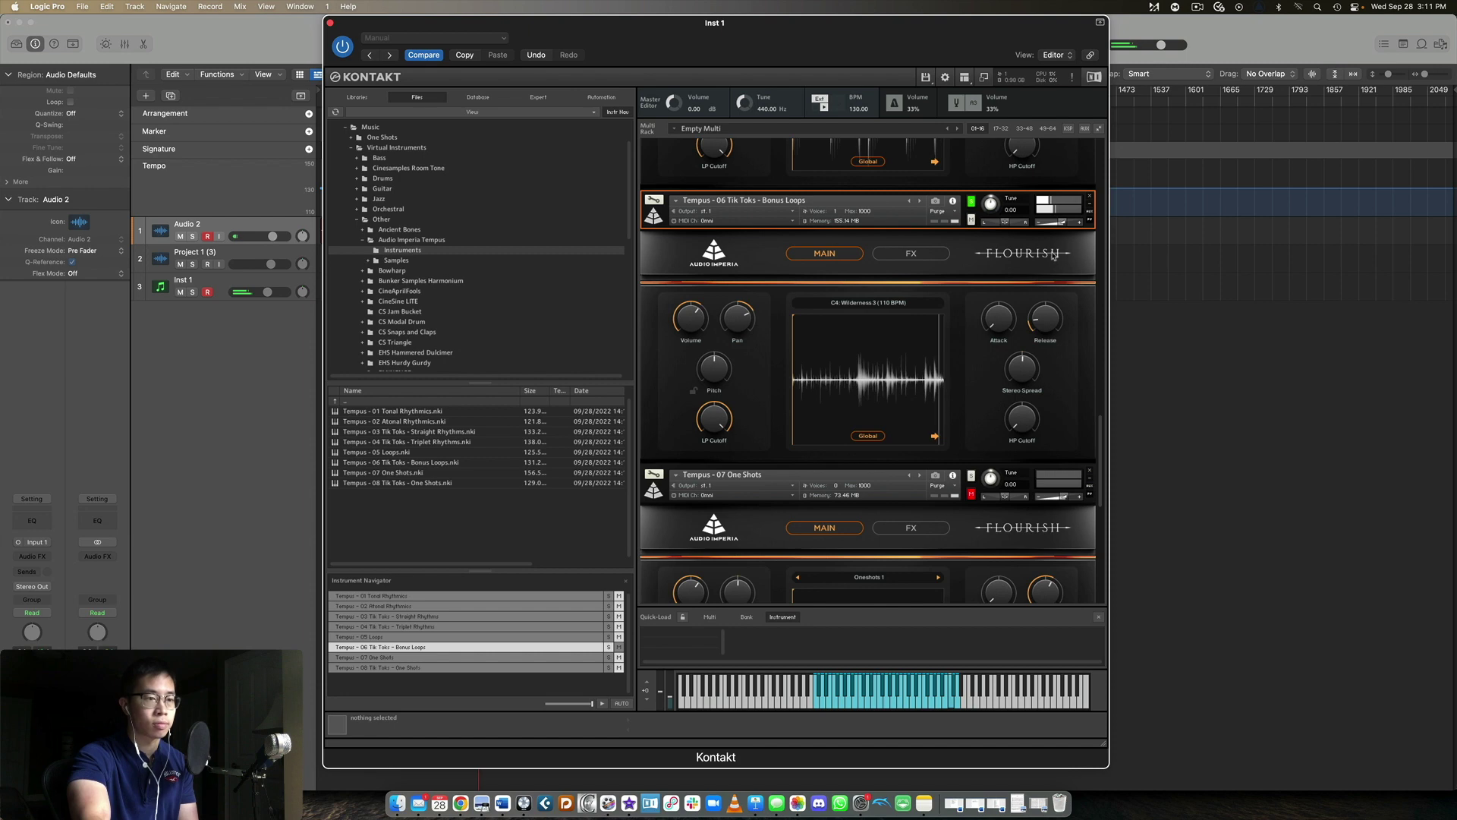
Step: Solo the Tempus - 07 One Shots instrument and audition Oneshots 1 and Oneshots 5, finishing with Oneshots 10 selected
scroll(1054, 256, "down", 5)
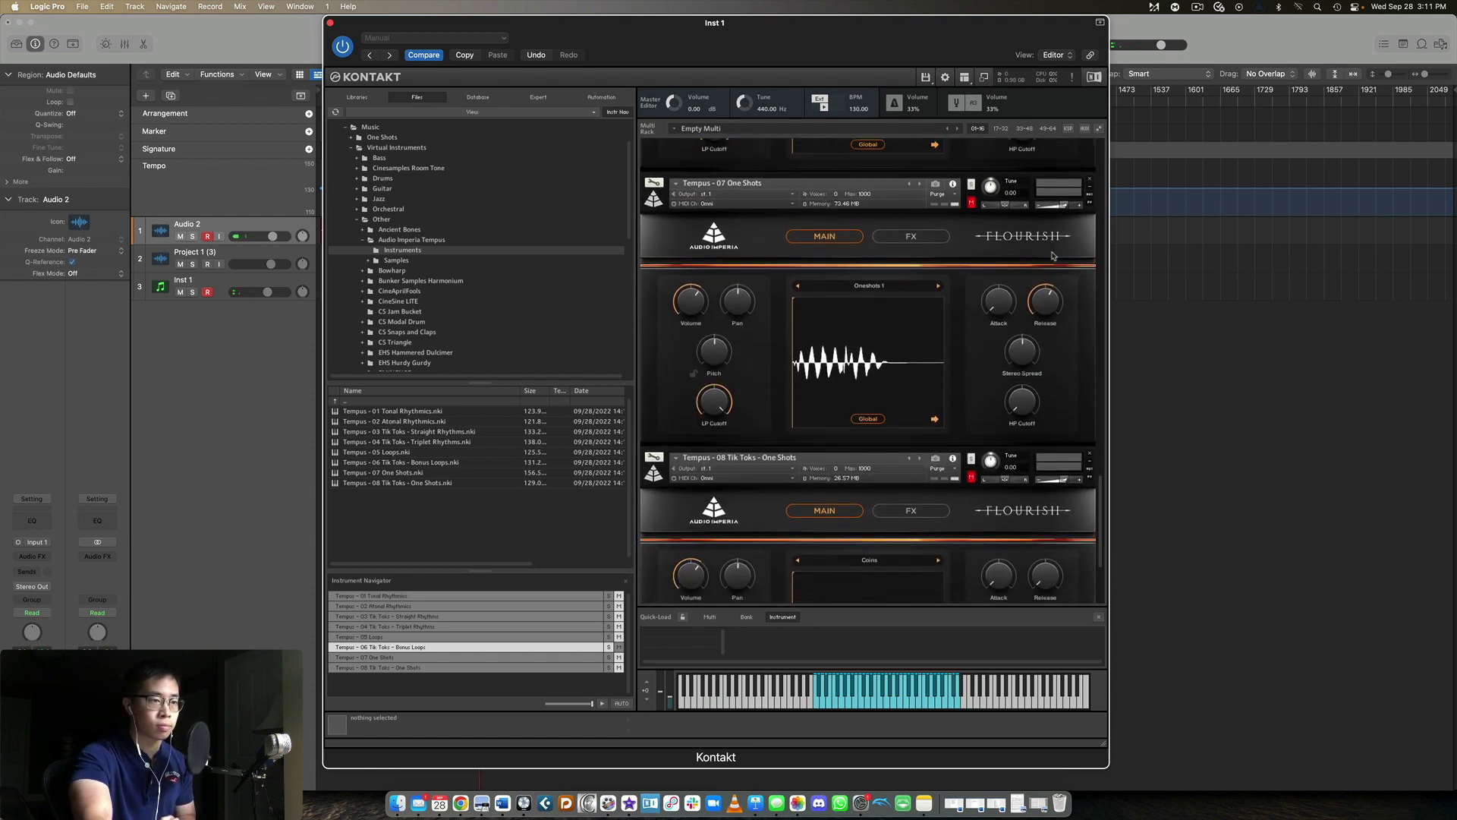
left_click(978, 233)
left_click(972, 228)
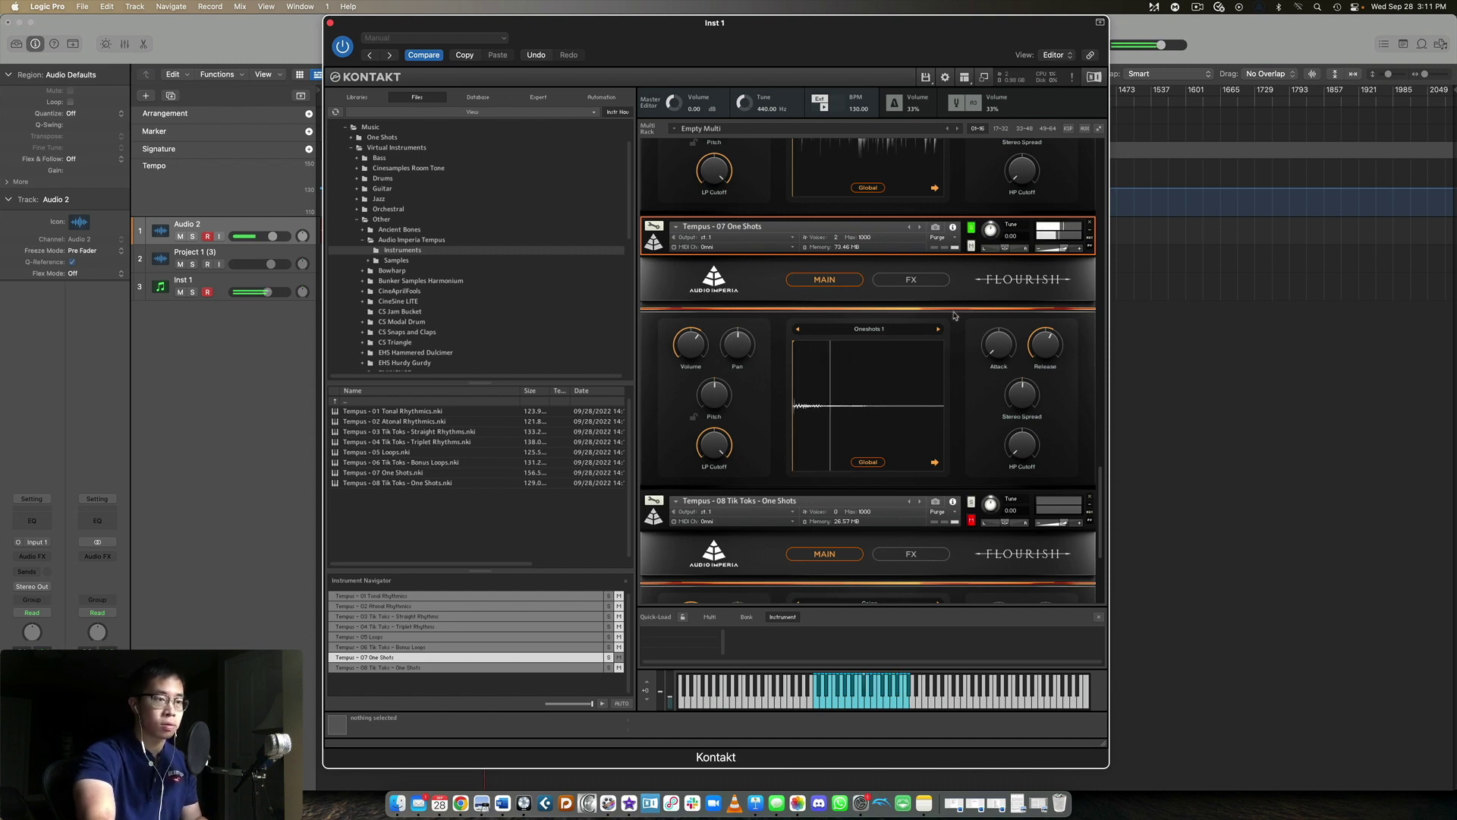
left_click(866, 329)
left_click(838, 381)
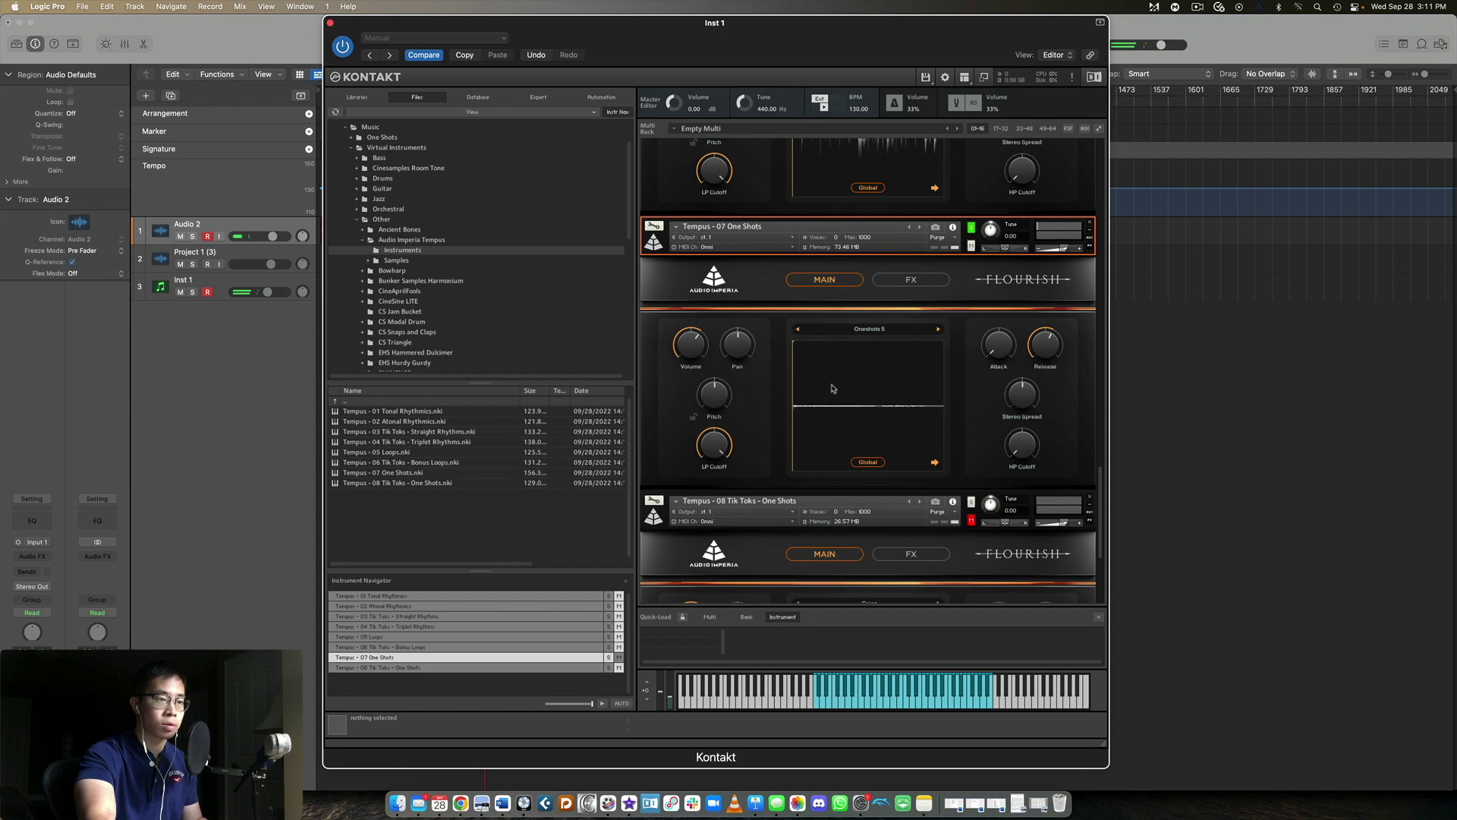
left_click(900, 331)
left_click(833, 432)
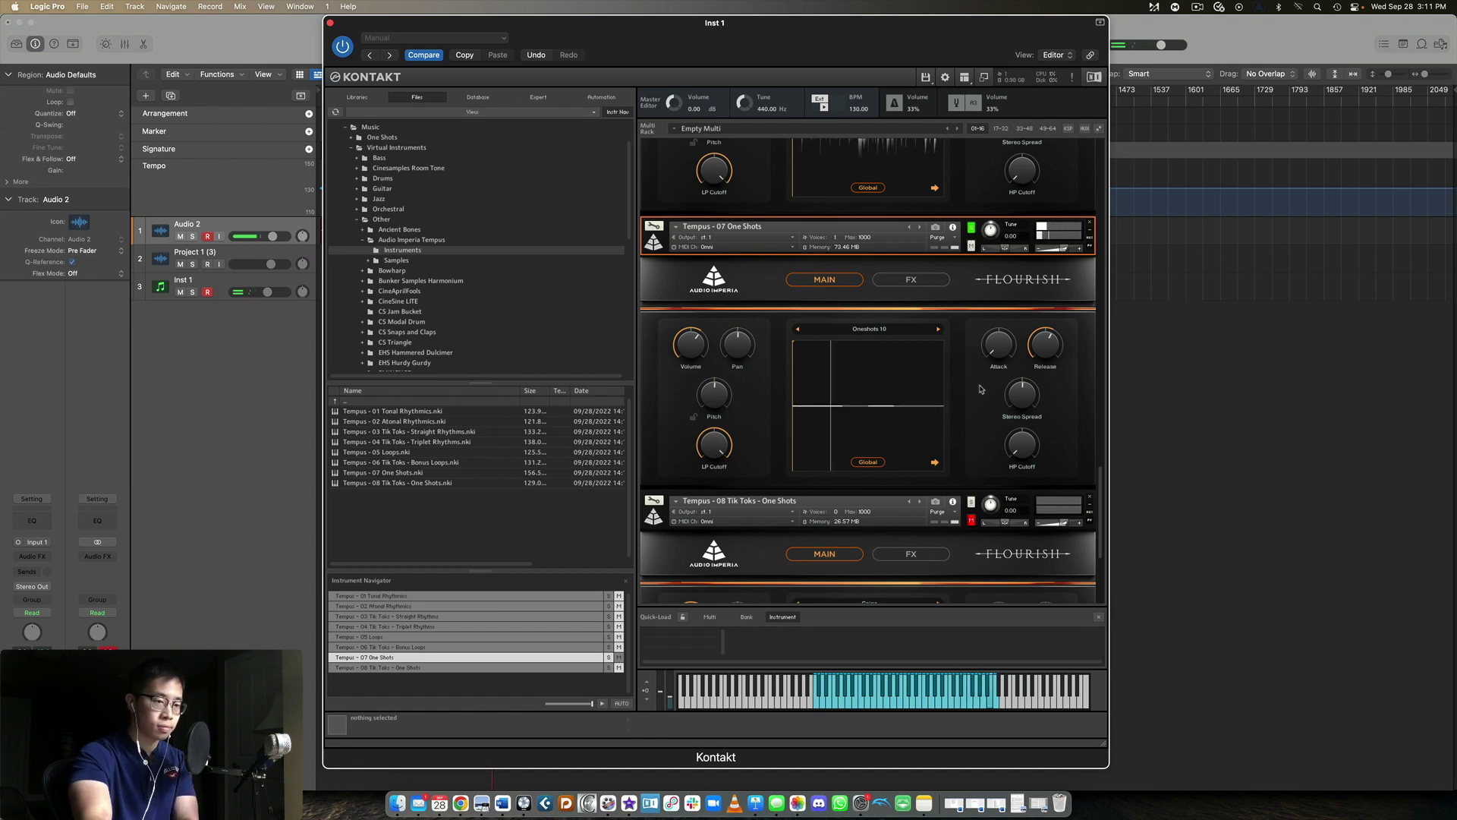
Step: Solo the Tempus - 08 Tik Toks - One Shots instrument and audition its Coins sound
scroll(980, 389, "down", 5)
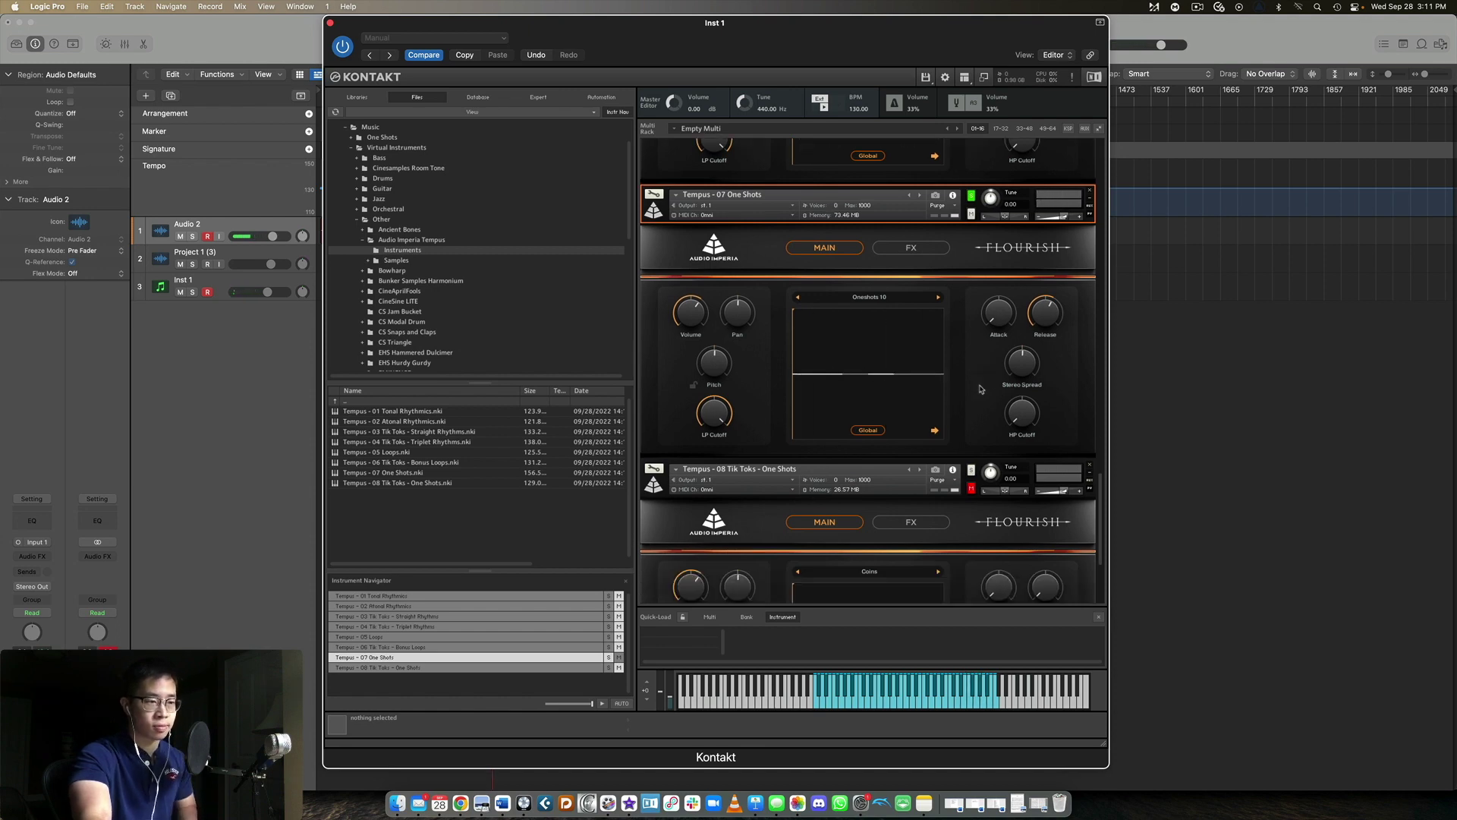
left_click(972, 318)
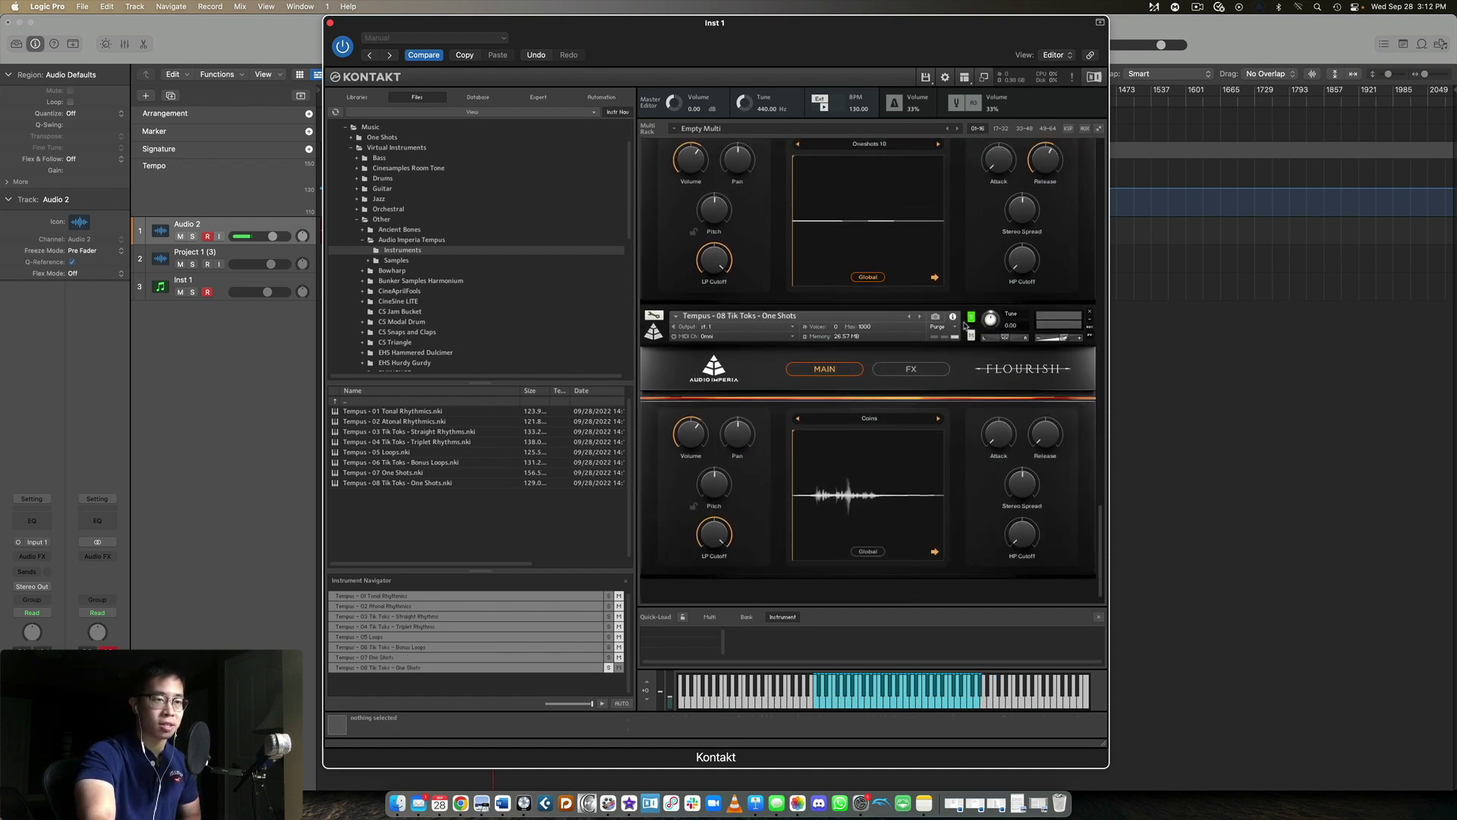
left_click(965, 325)
scroll(978, 349, "down", 1)
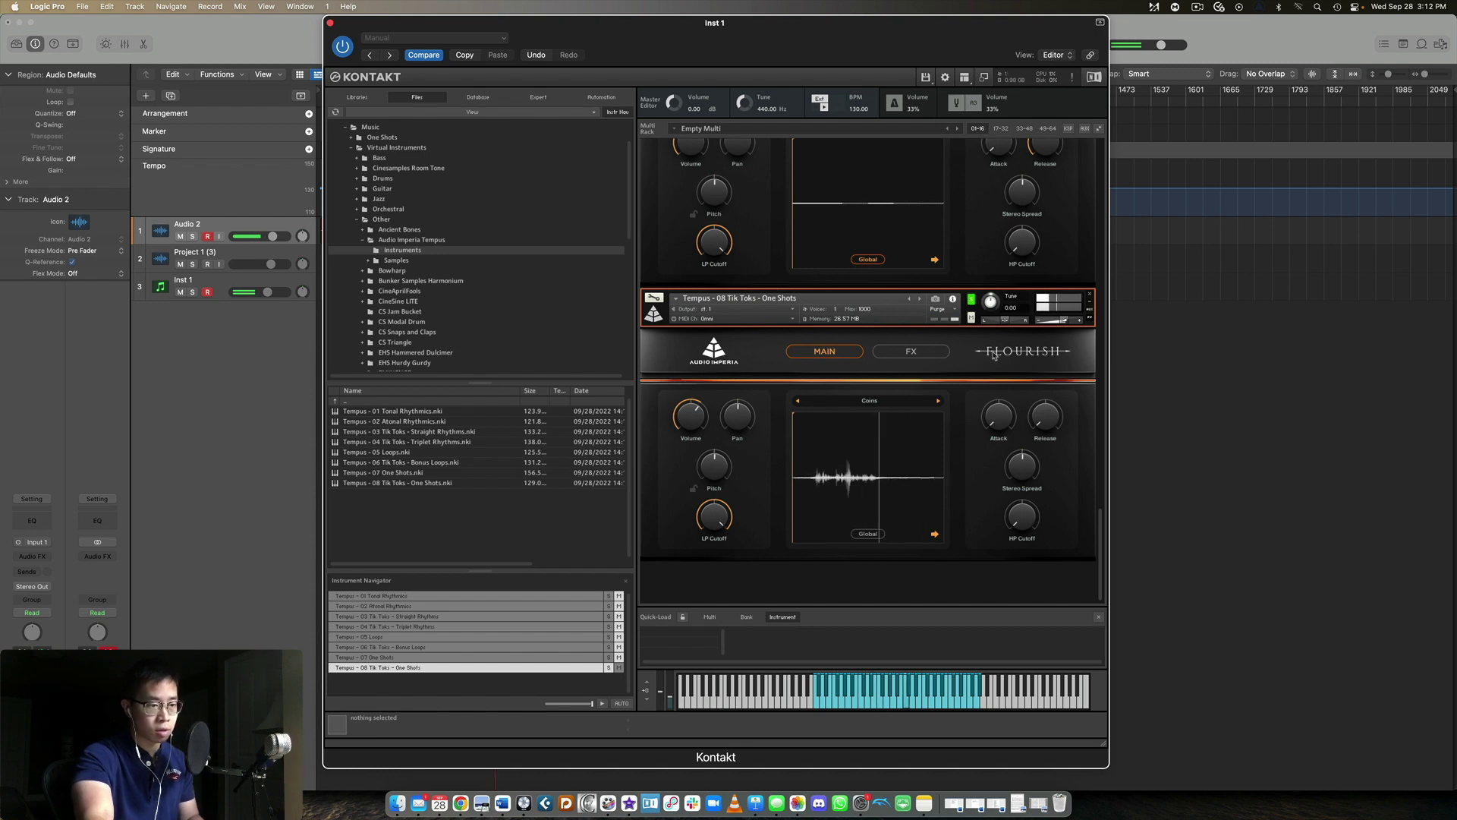
Step: Audition the Dice Toss and Paper Clips sounds in Tik Toks - One Shots, finishing with Pumpkin Seeds selected
left_click(870, 401)
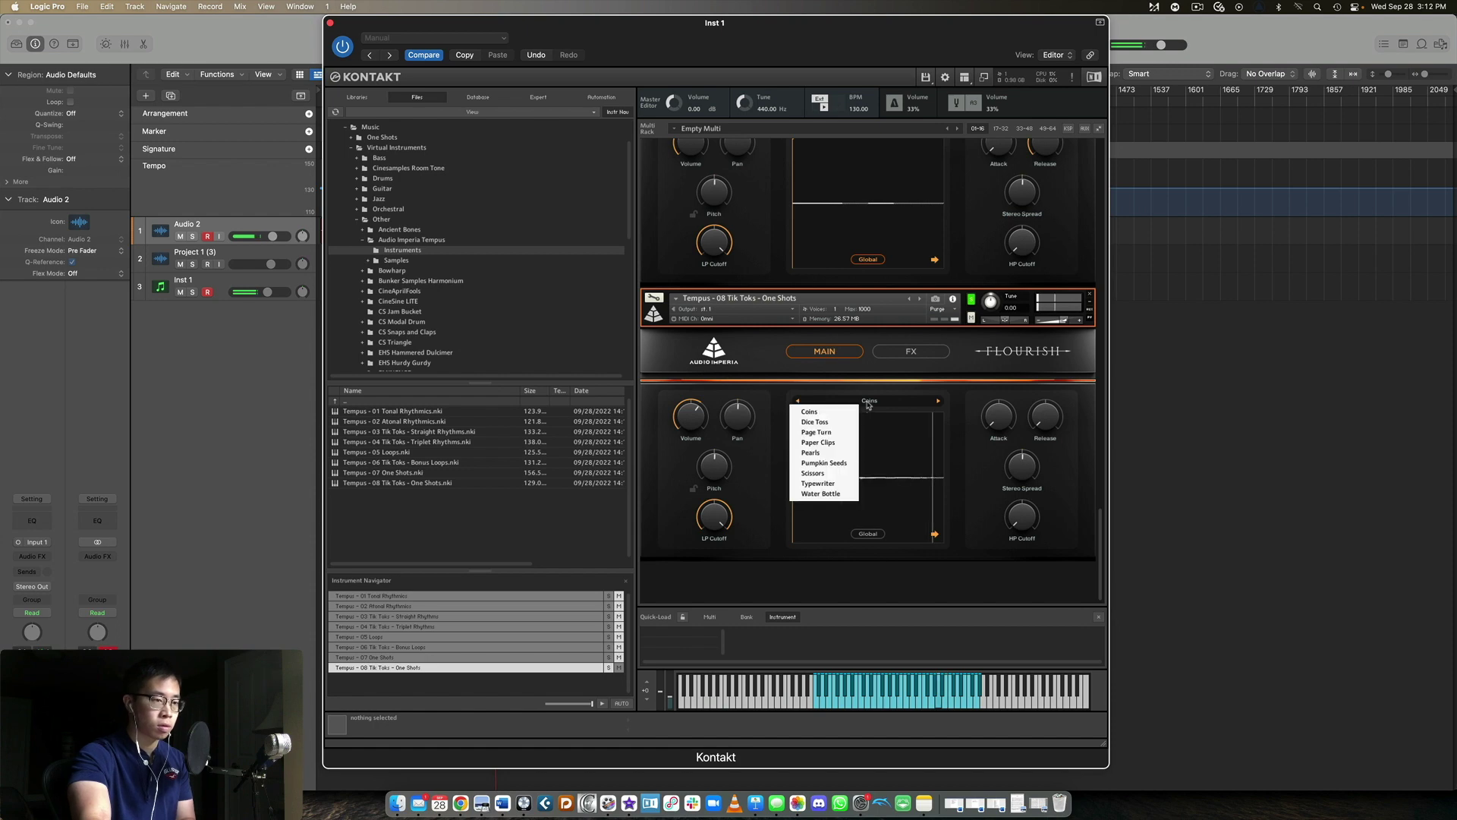
left_click(815, 422)
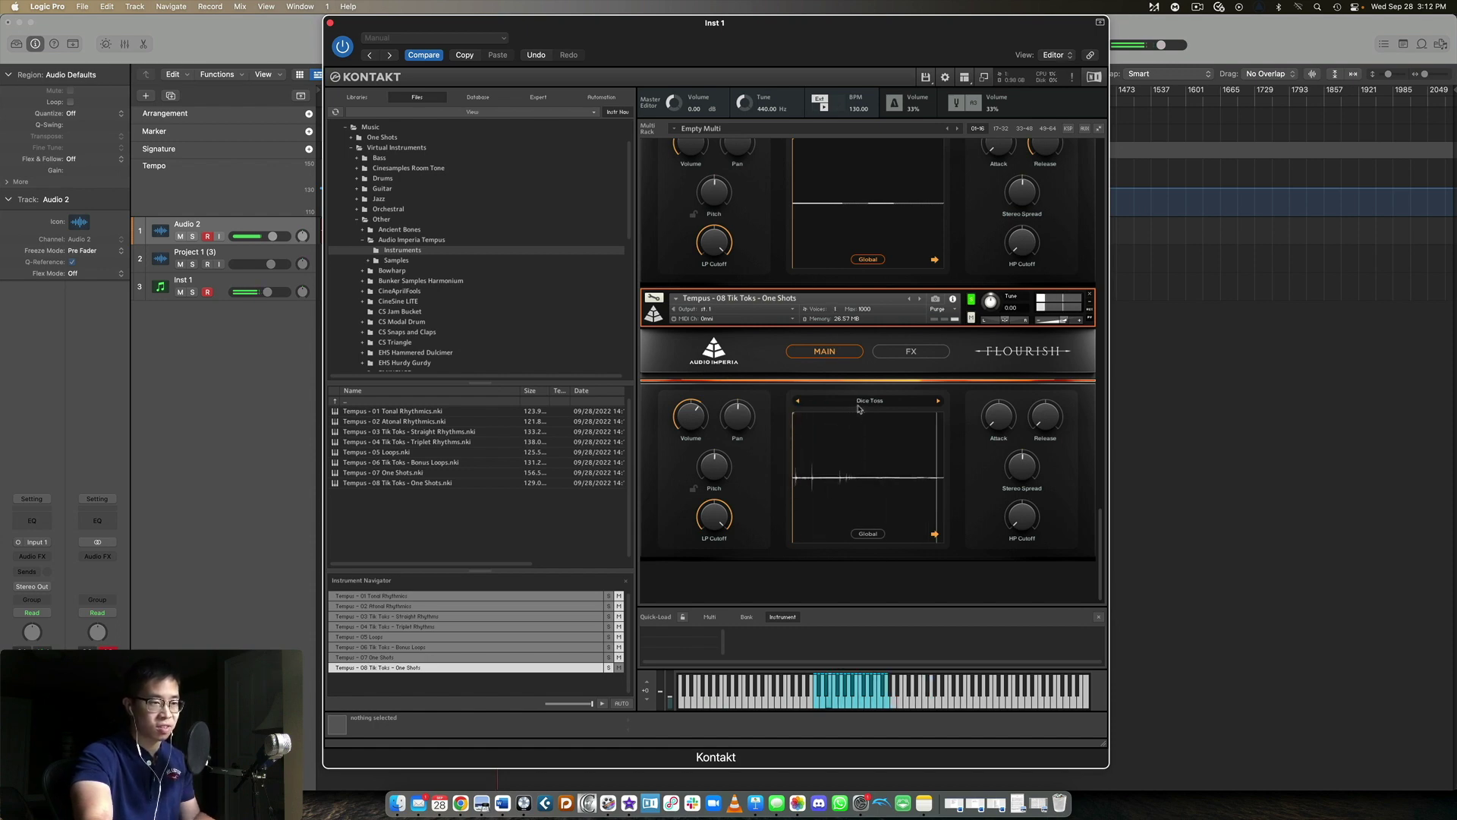
left_click(854, 410)
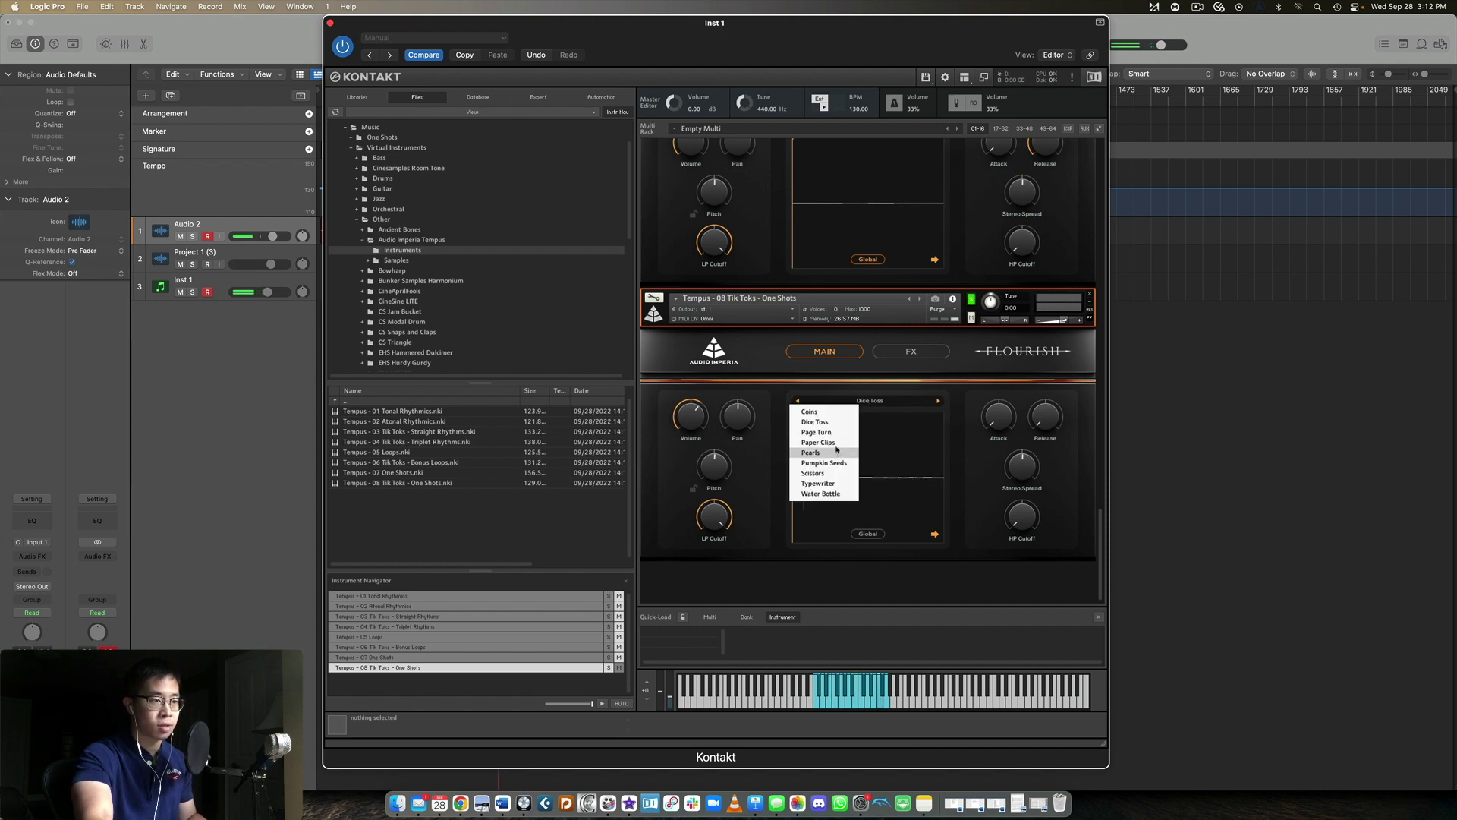
left_click(838, 445)
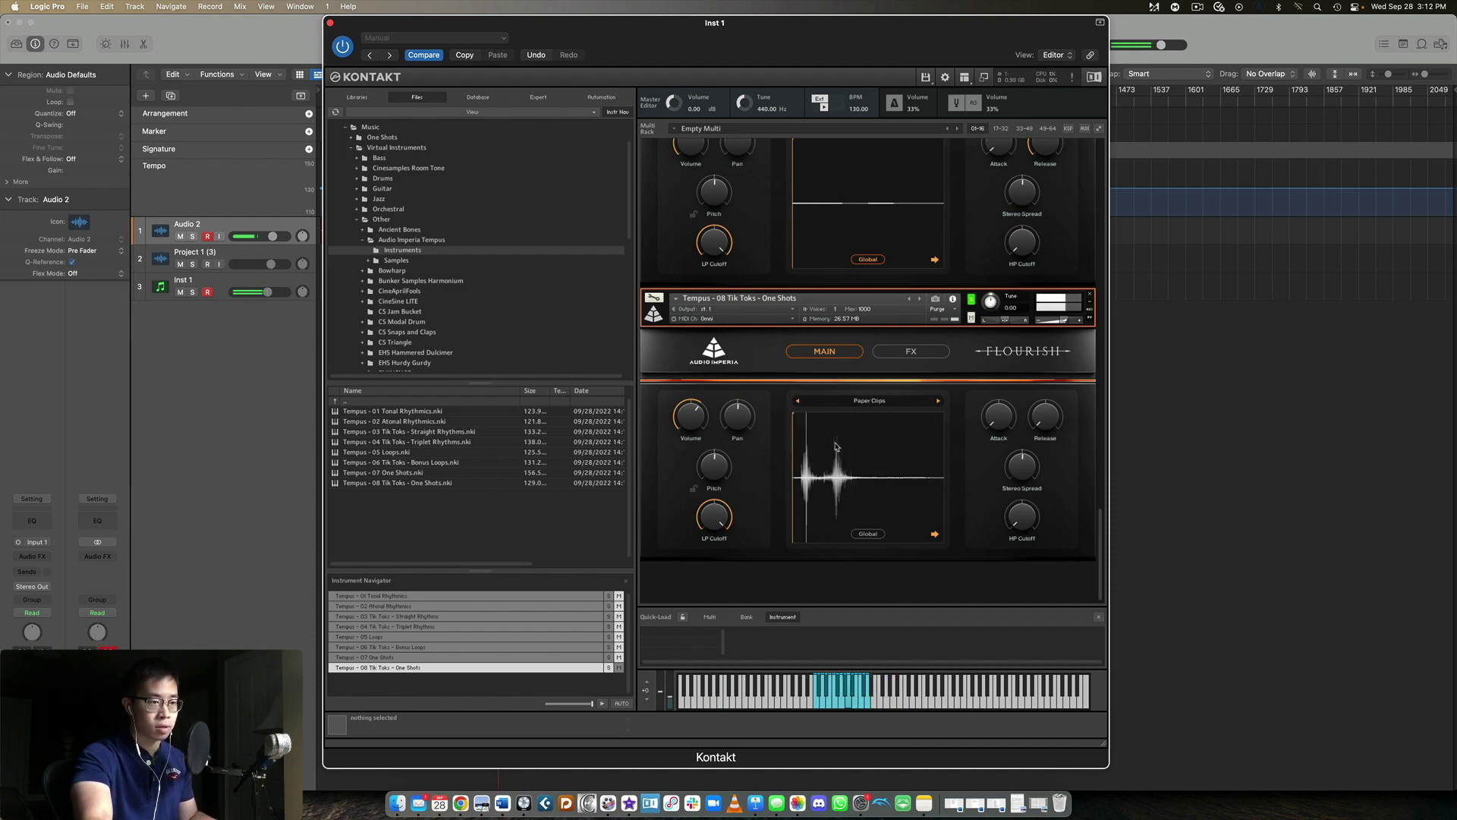
left_click(860, 404)
left_click(837, 463)
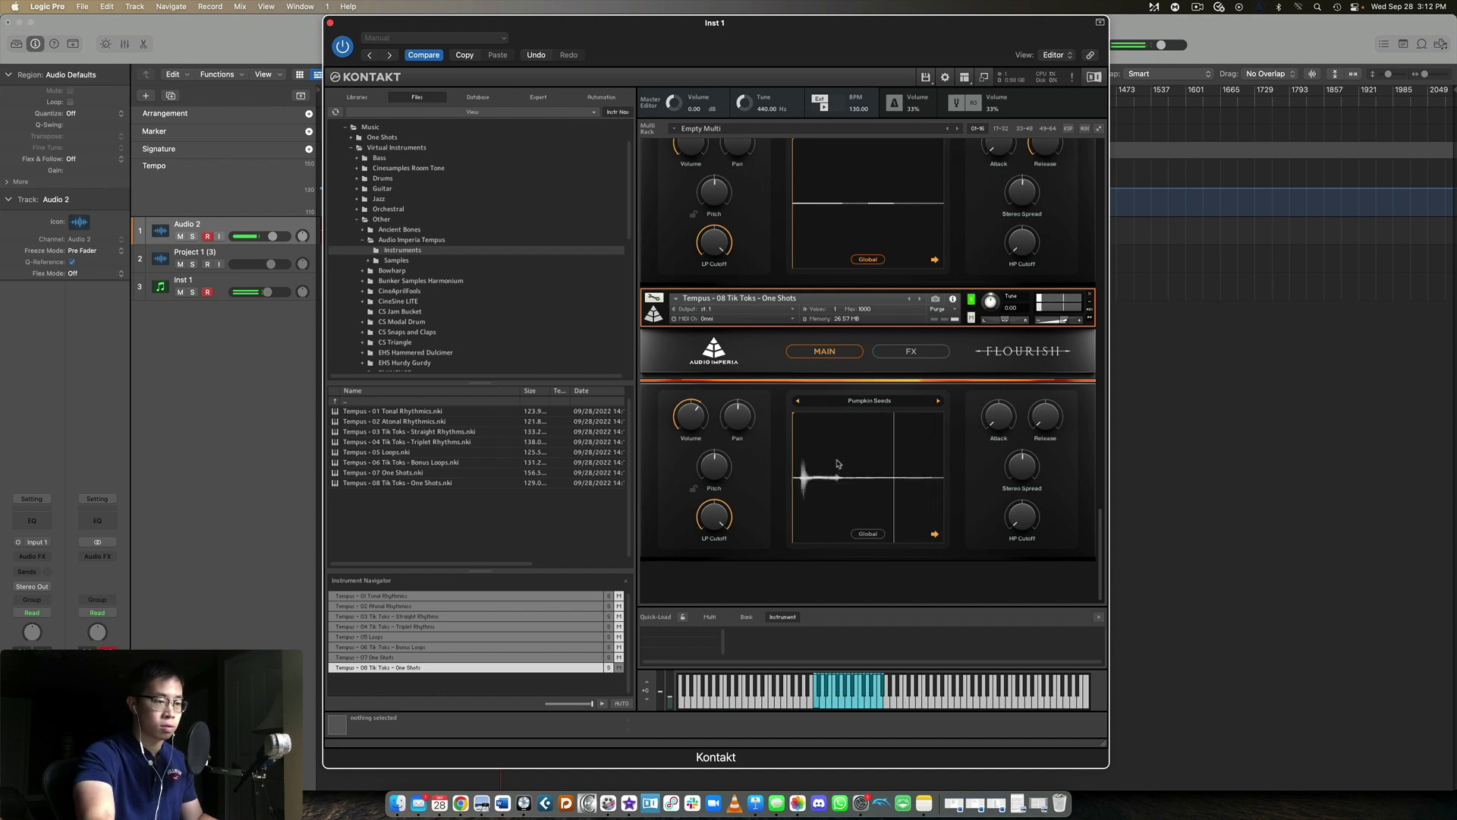
Step: Audition the Typewriter sound in Tik Toks - One Shots and switch to Water Bottle
left_click(873, 403)
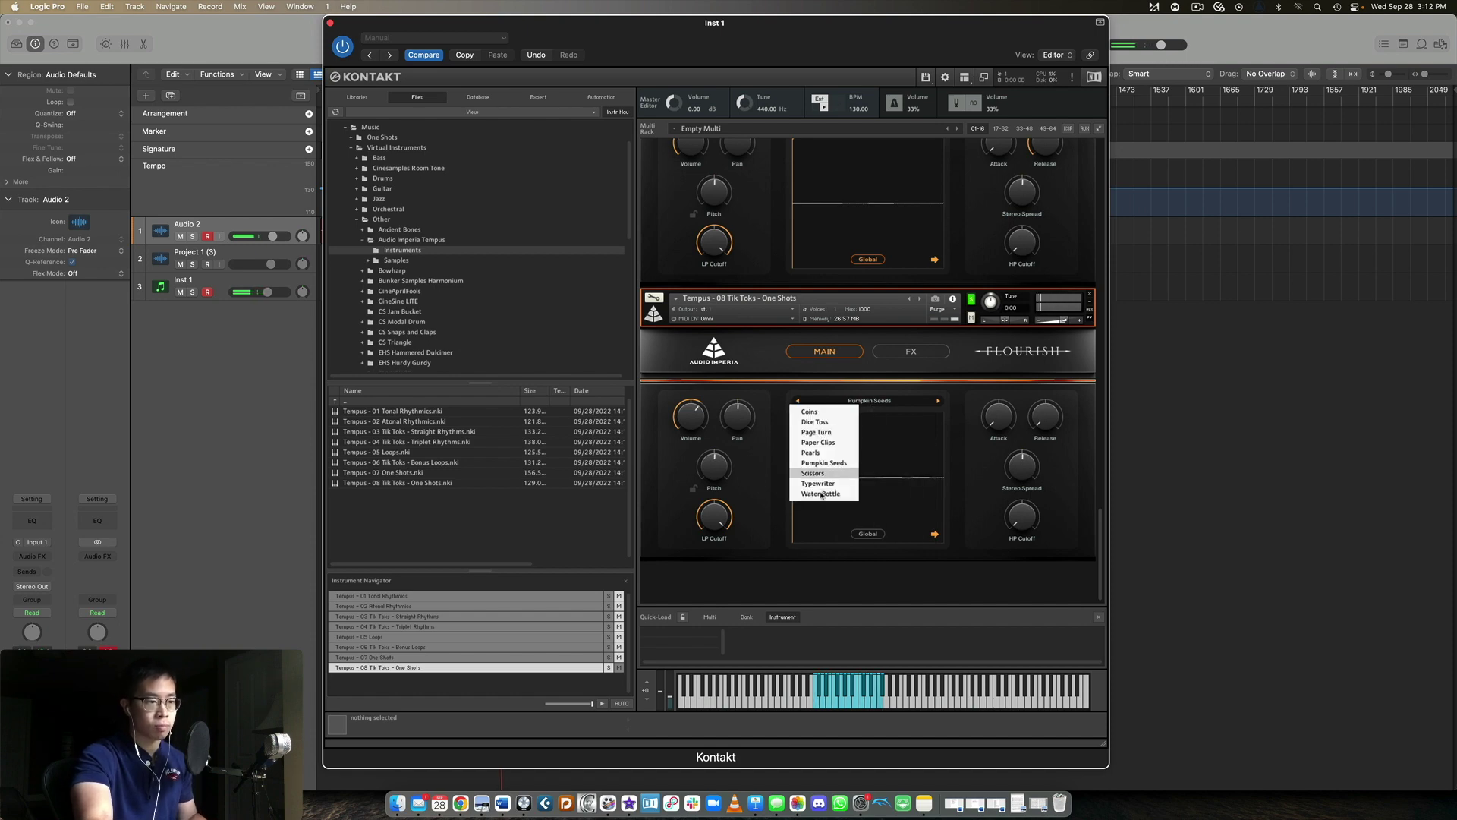
left_click(824, 485)
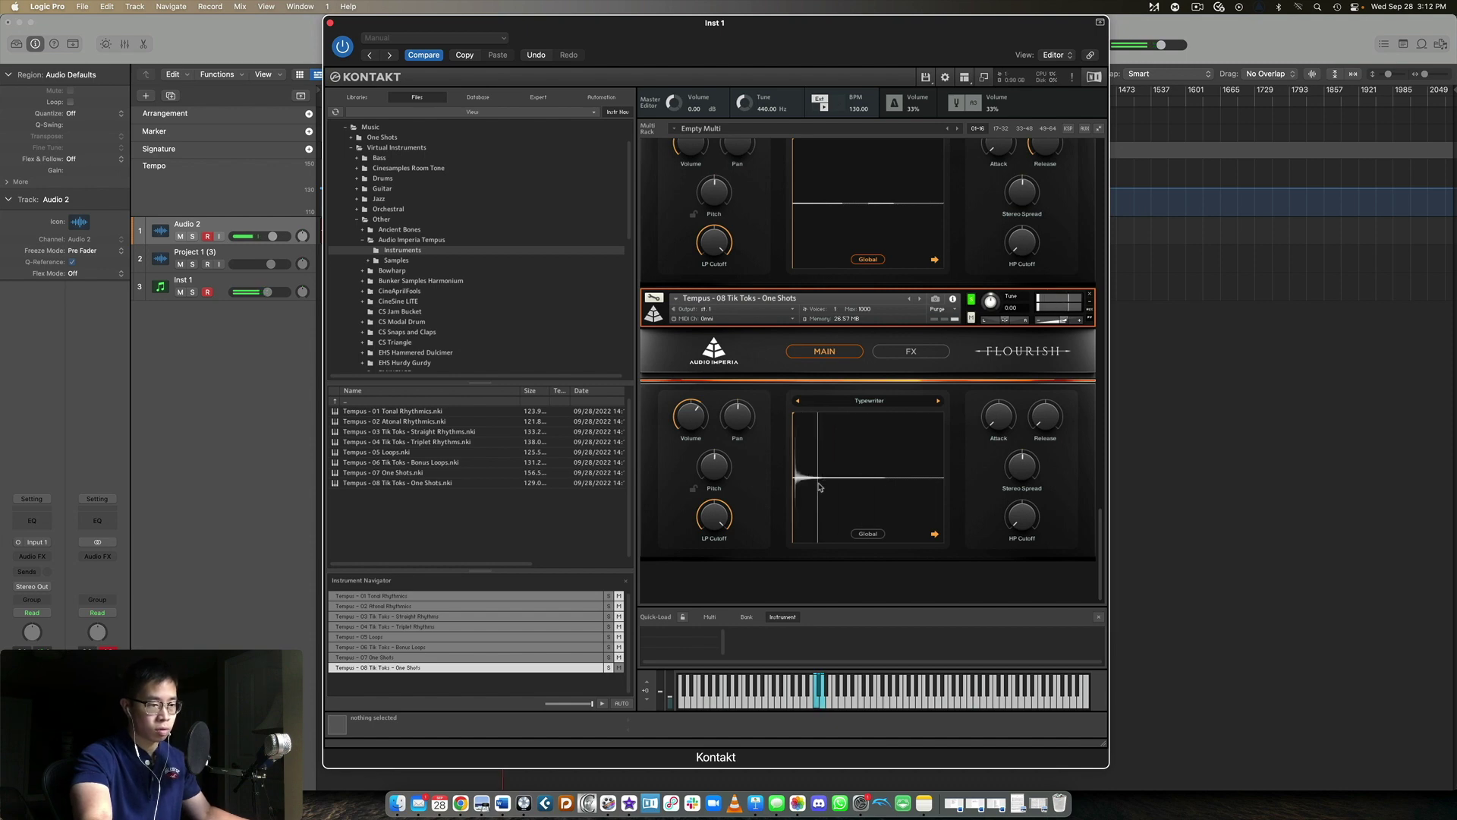
left_click(865, 401)
left_click(822, 499)
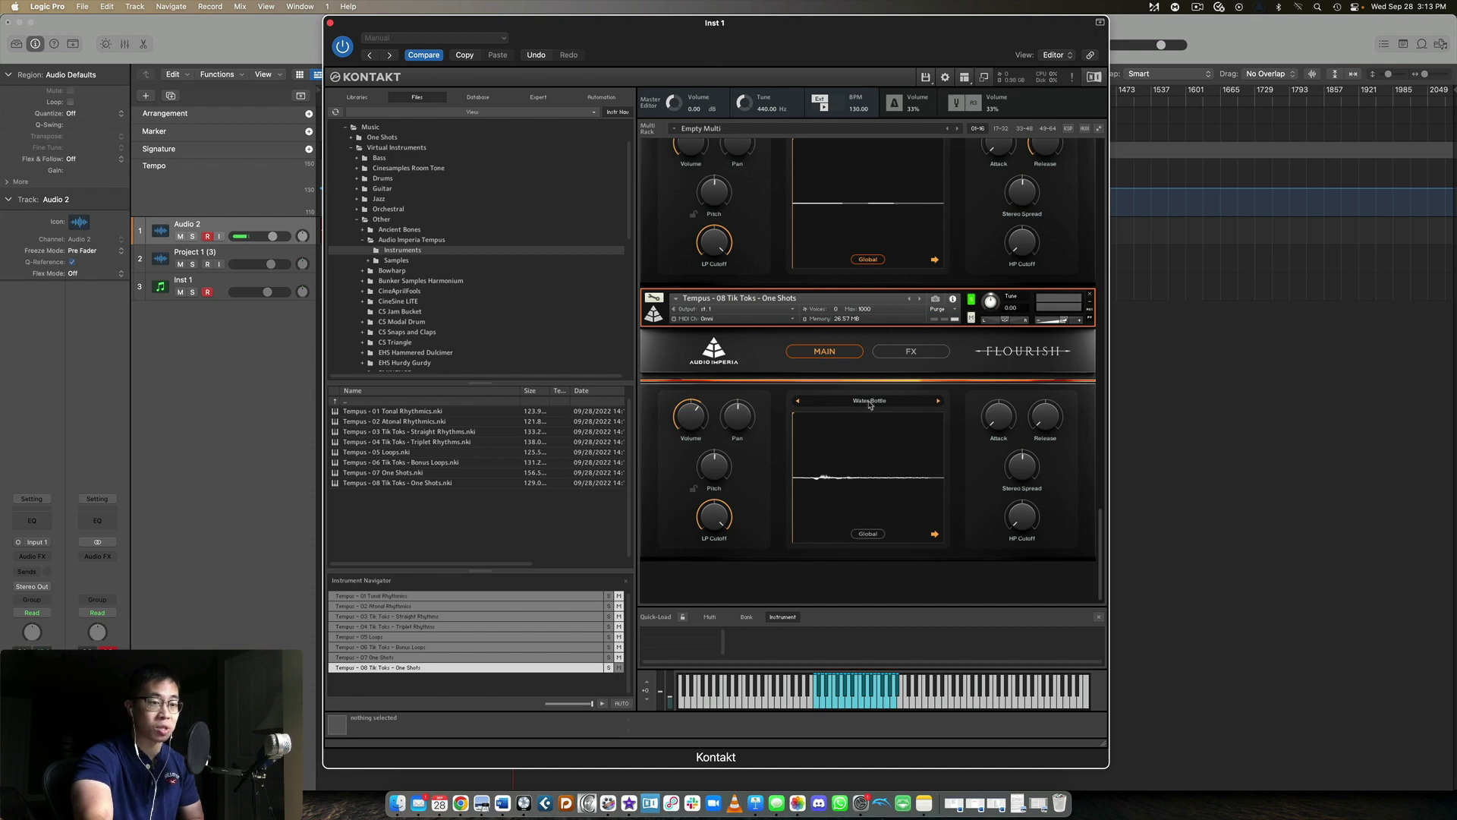
Step: Go back to the Tempus - 01 Tonal Rhythmics instrument at the start of the rack
scroll(870, 404, "up", 20)
scroll(870, 404, "up", 5)
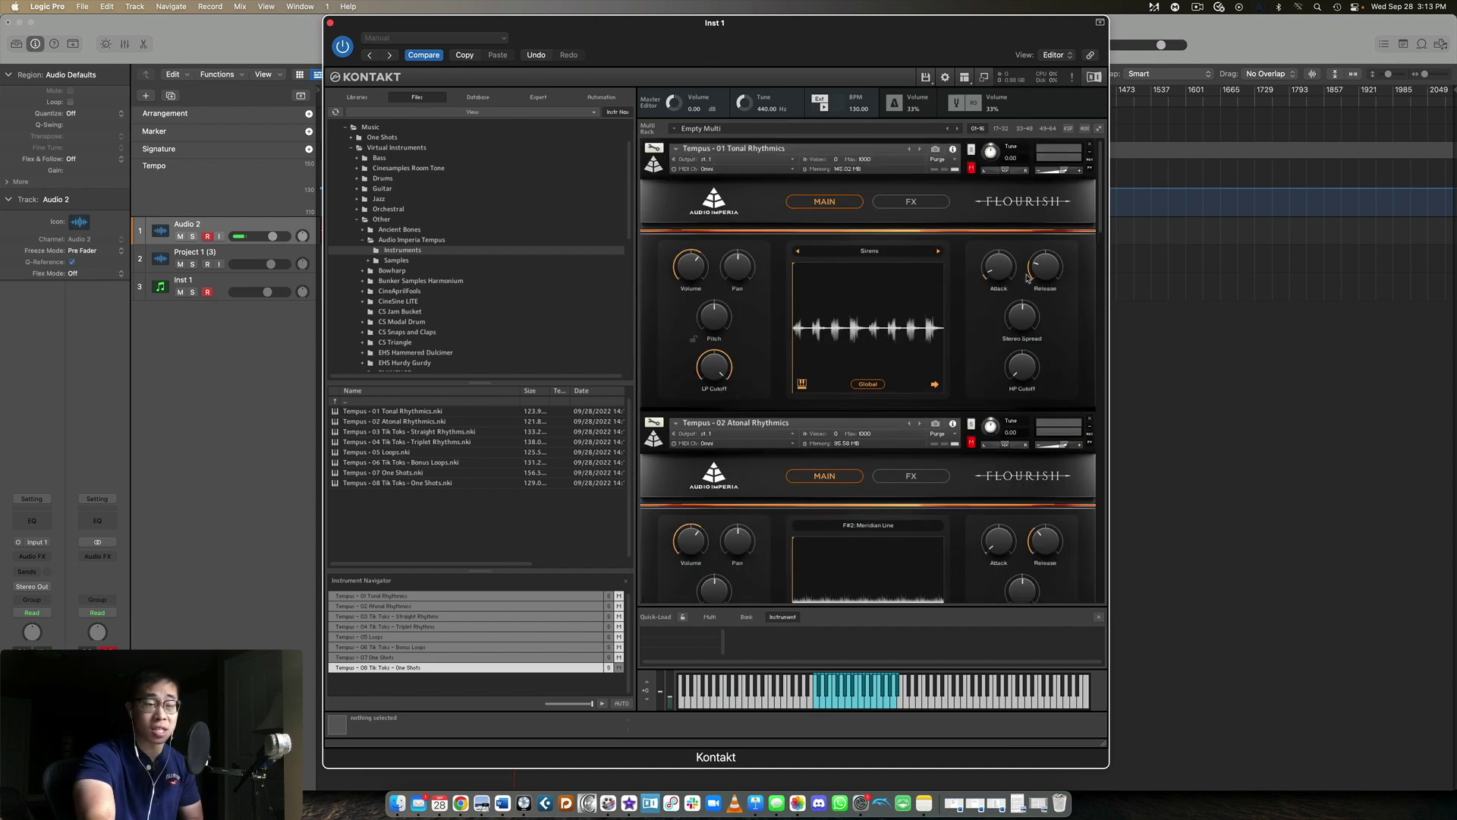